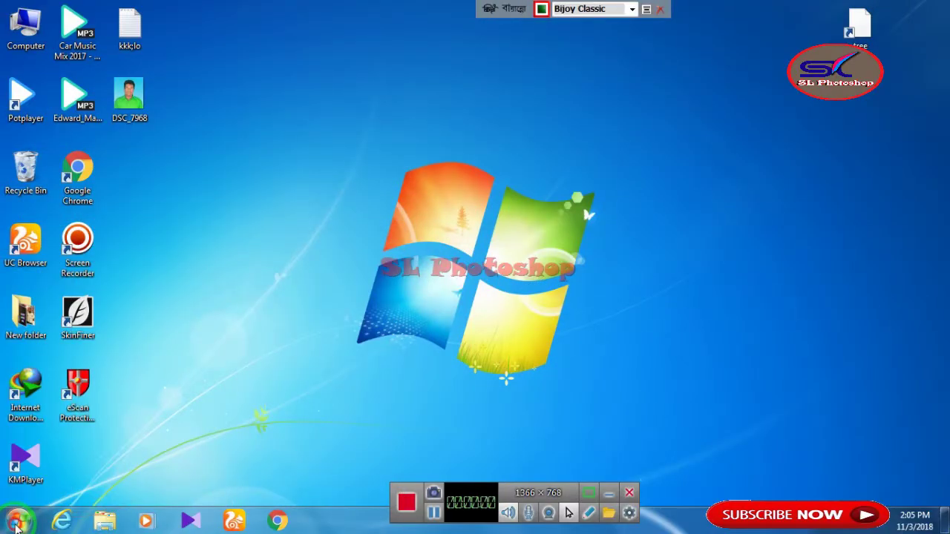
# Step: Refresh the Windows 7 desktop from its right-click menu and open the Start menu
pyautogui.press('super')
pyautogui.click(458, 43)
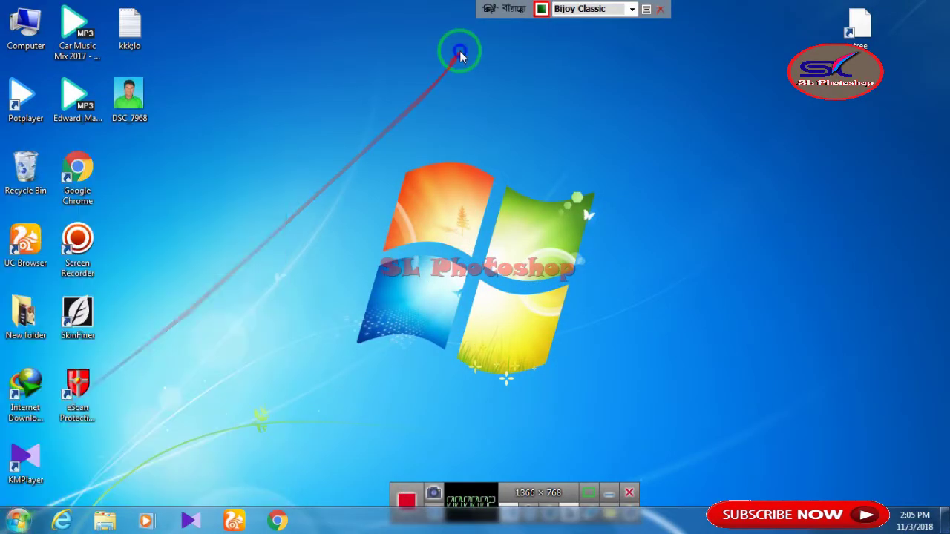
pyautogui.rightClick(460, 48)
pyautogui.click(499, 92)
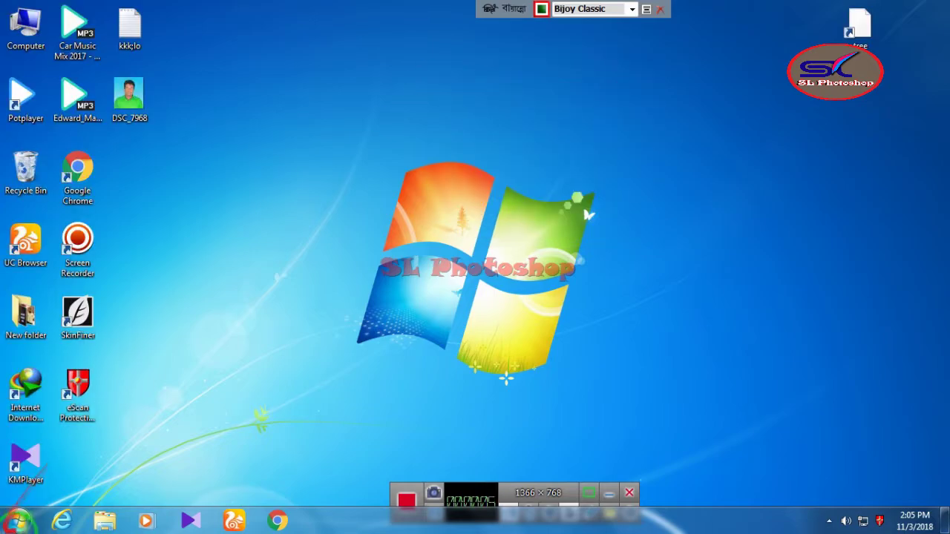
pyautogui.click(18, 521)
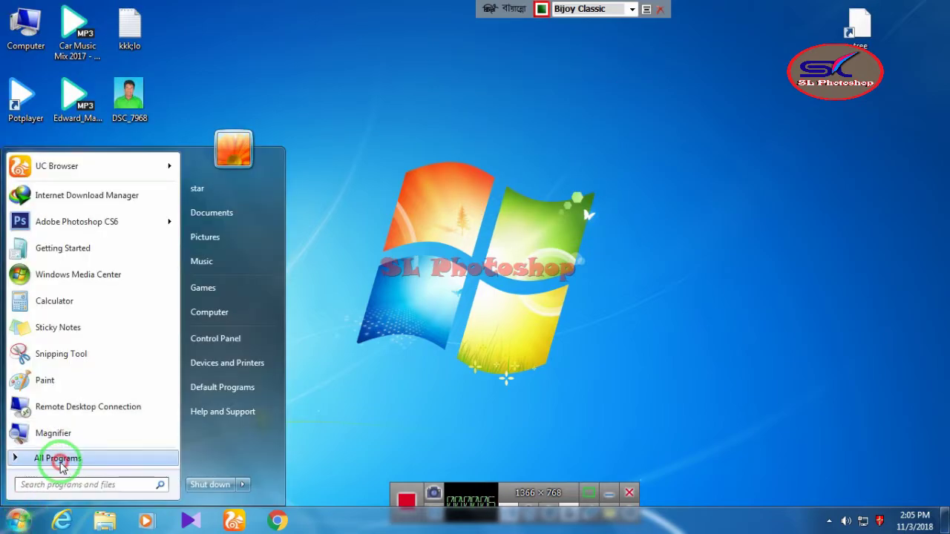
# Step: Launch Microsoft Office Word 2007 from All Programs > Microsoft Office
pyautogui.click(59, 458)
pyautogui.click(41, 347)
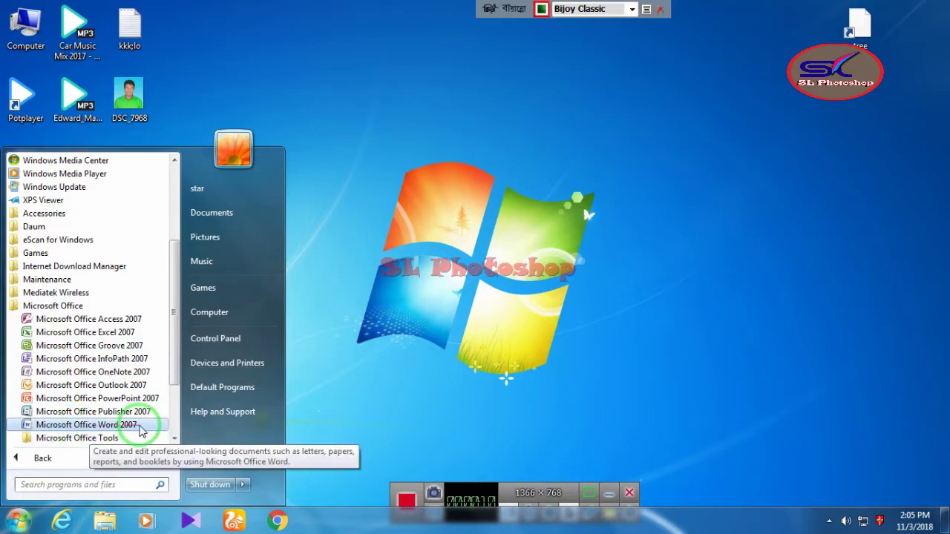
pyautogui.click(95, 429)
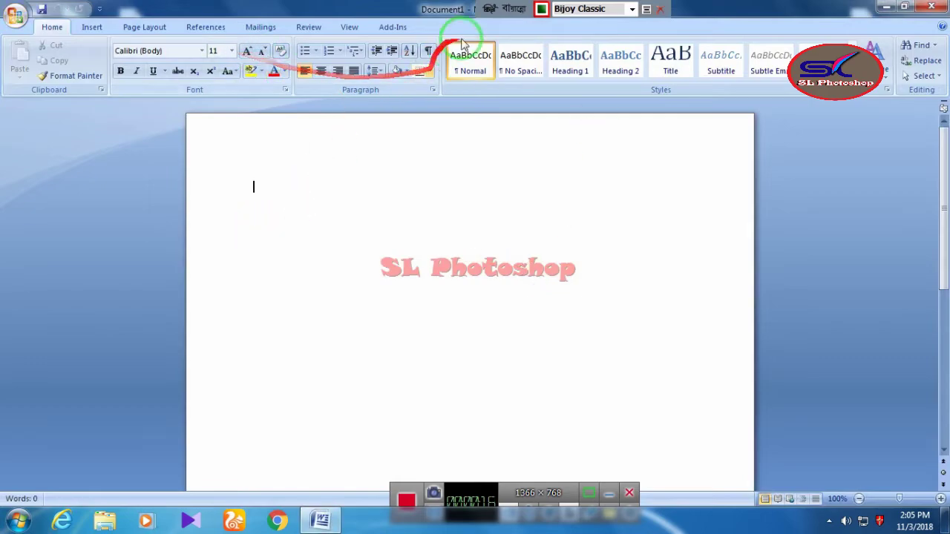
pyautogui.click(632, 9)
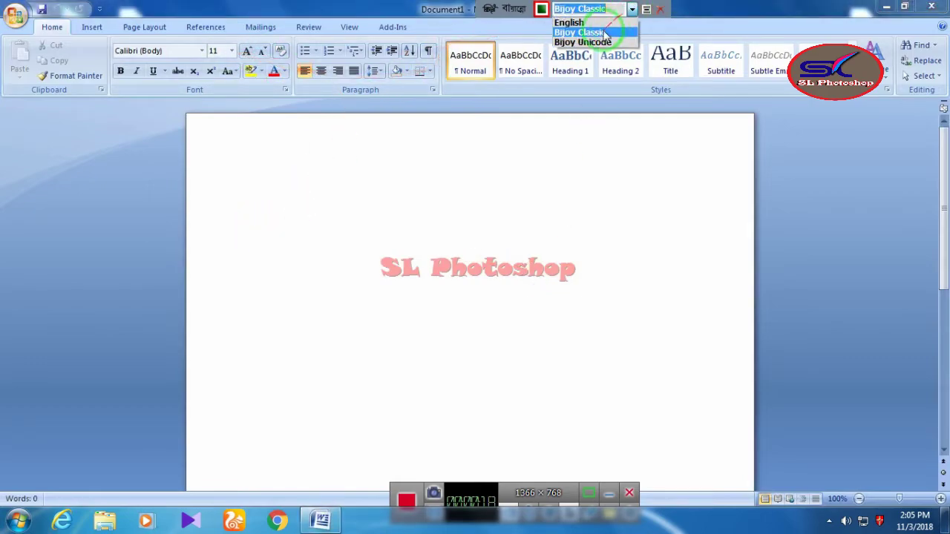
pyautogui.click(579, 33)
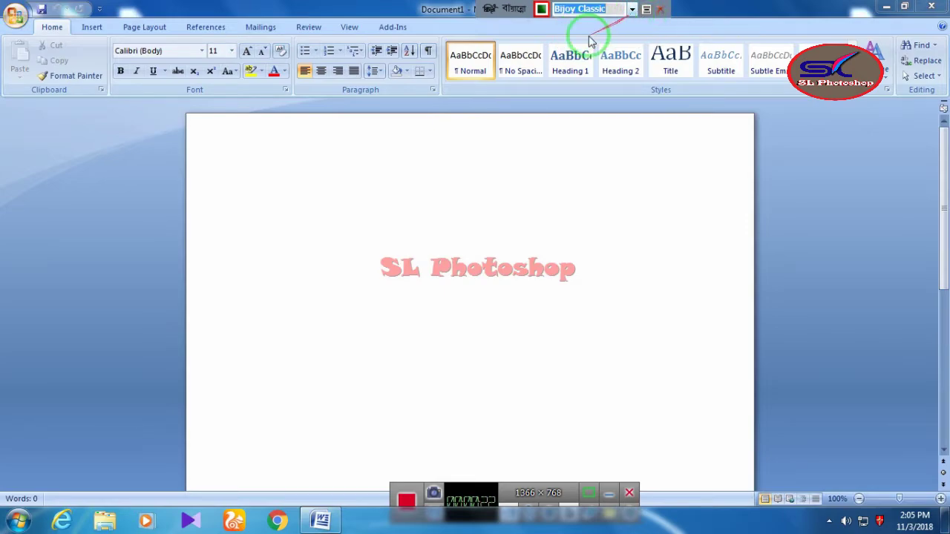
pyautogui.click(568, 27)
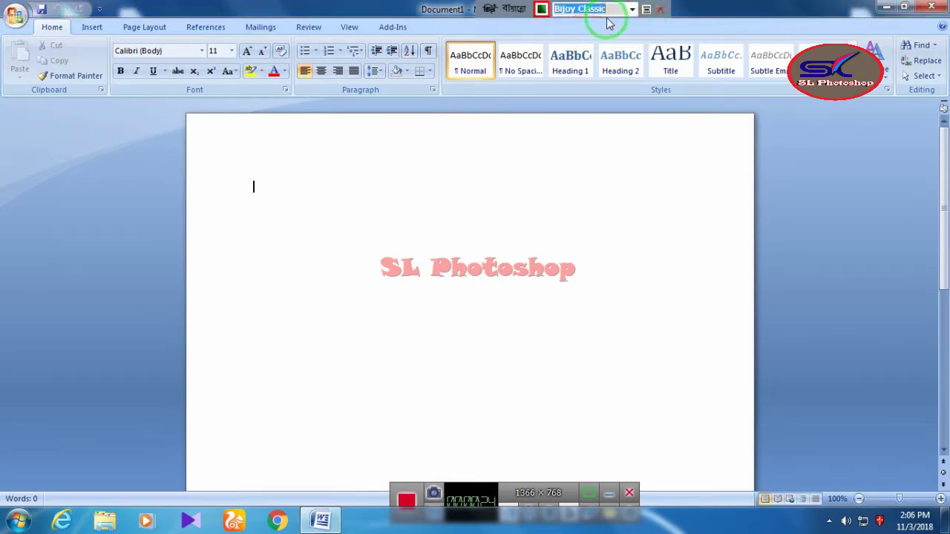
# Step: Apply the SutonnySushreeOMJ font from the Font list
pyautogui.click(201, 52)
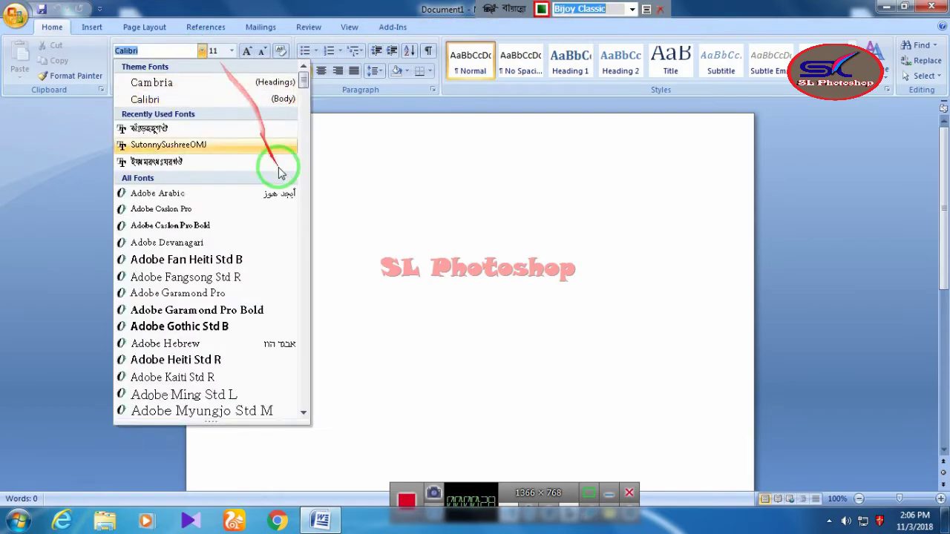
pyautogui.moveTo(304, 83)
pyautogui.mouseDown()
pyautogui.moveTo(320, 232)
pyautogui.moveTo(310, 392)
pyautogui.mouseUp()
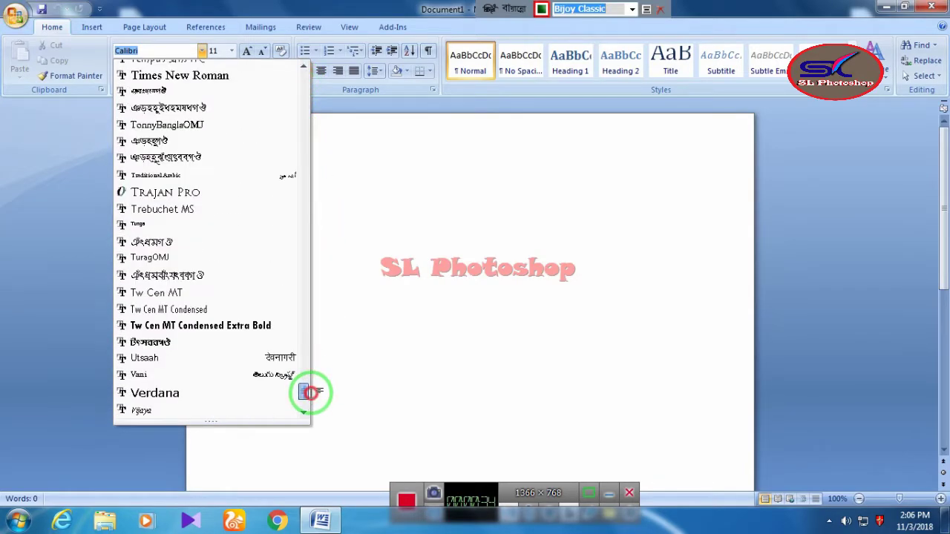
pyautogui.moveTo(310, 394); pyautogui.dragTo(310, 363)
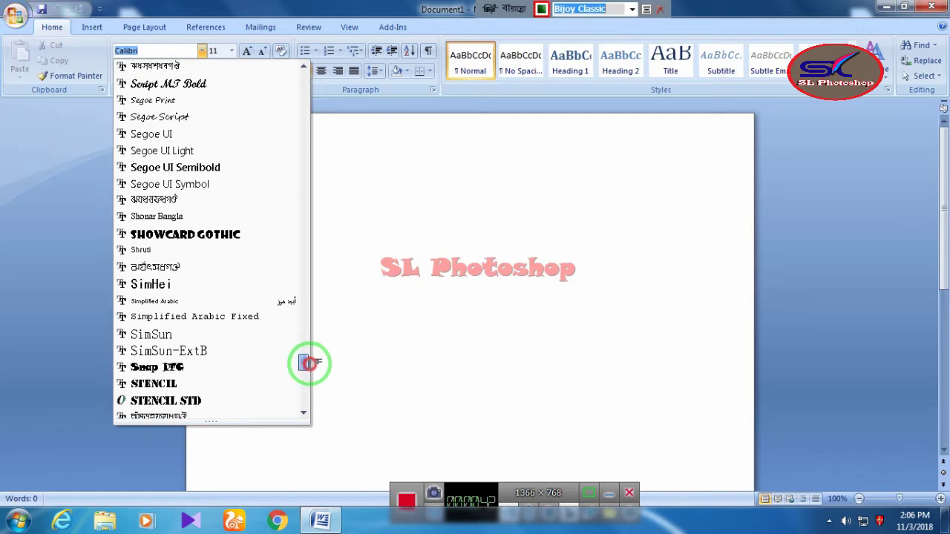
pyautogui.moveTo(310, 363); pyautogui.dragTo(310, 376)
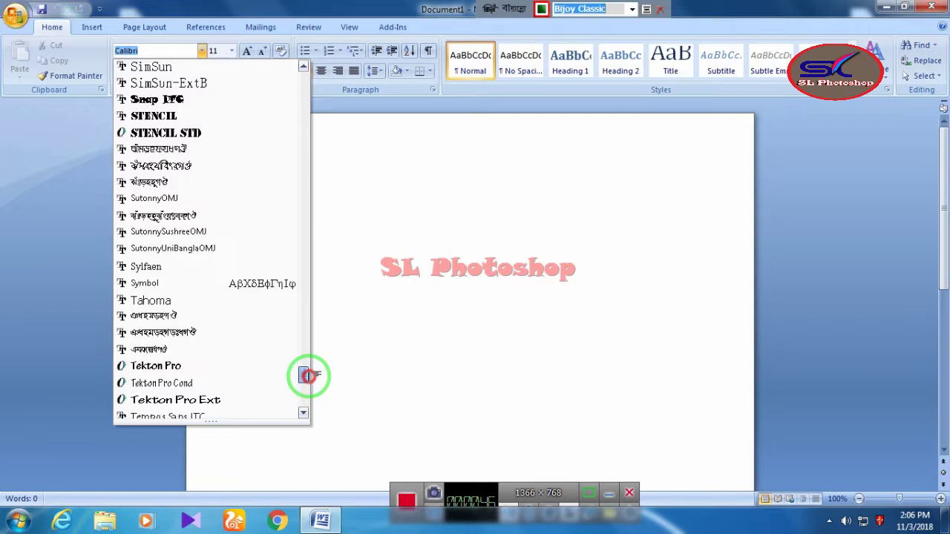
pyautogui.click(199, 234)
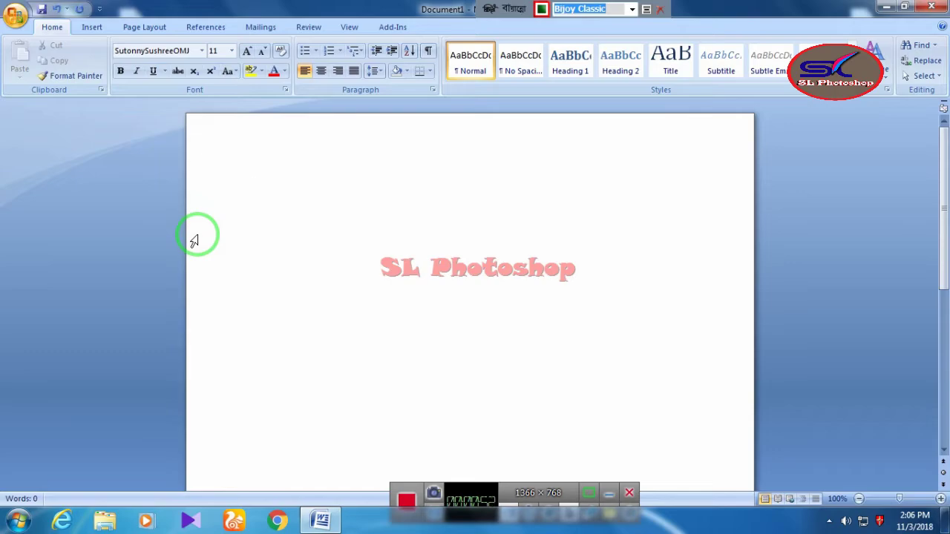
# Step: Choose SutonnyMJ in the Font dialog and confirm it
pyautogui.click(287, 88)
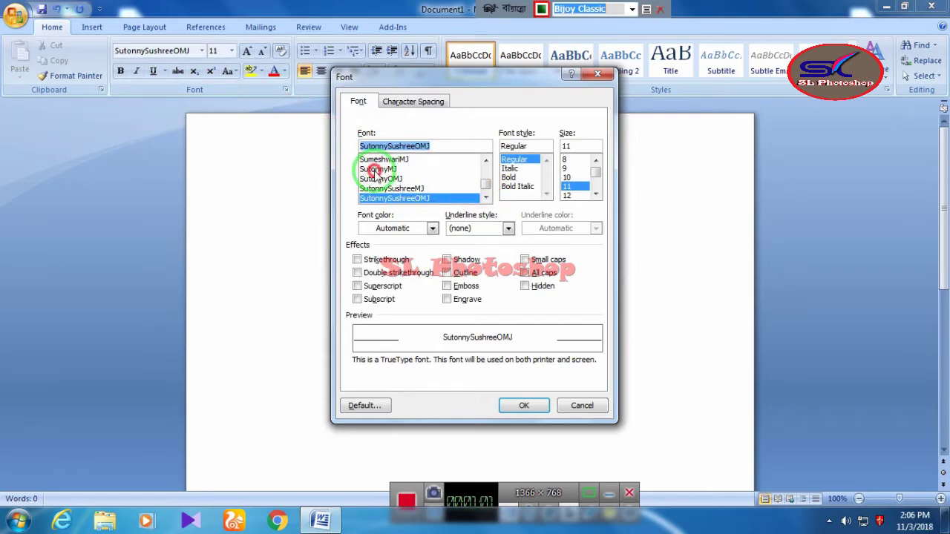
pyautogui.click(377, 169)
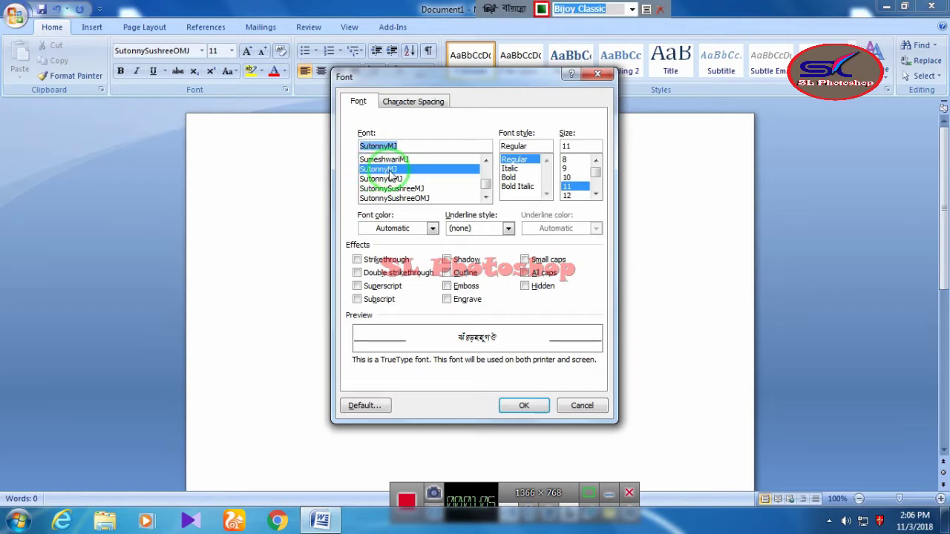
pyautogui.click(522, 405)
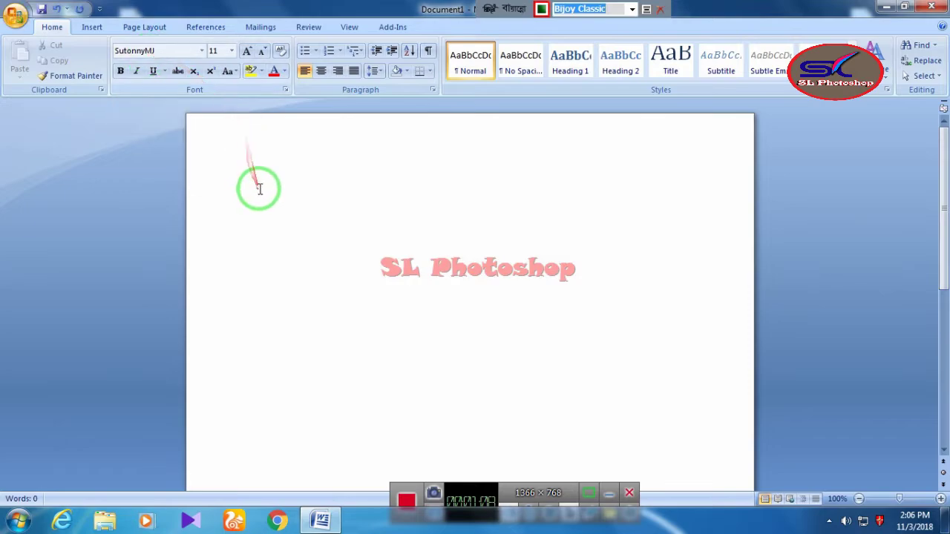
# Step: Set the font size to 72, briefly trying 10 before returning to 72
pyautogui.click(233, 54)
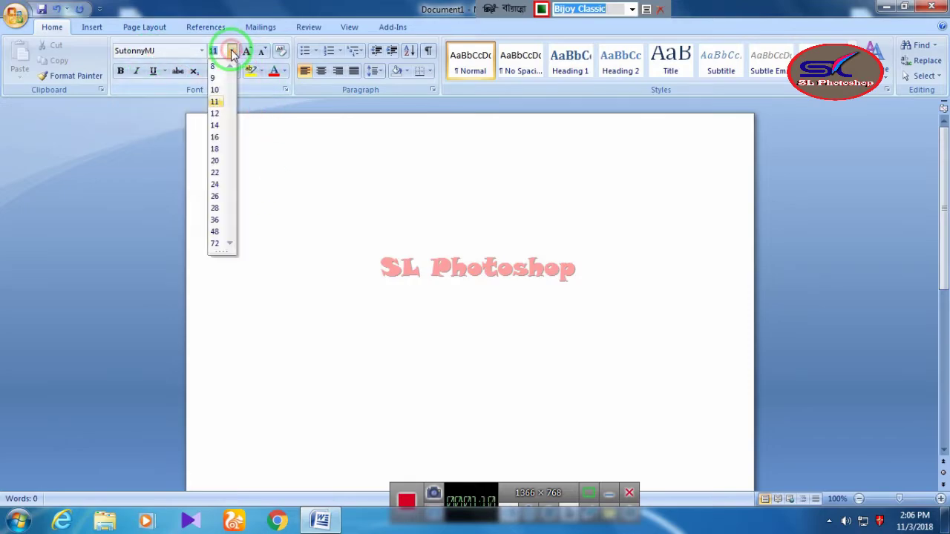
pyautogui.click(213, 243)
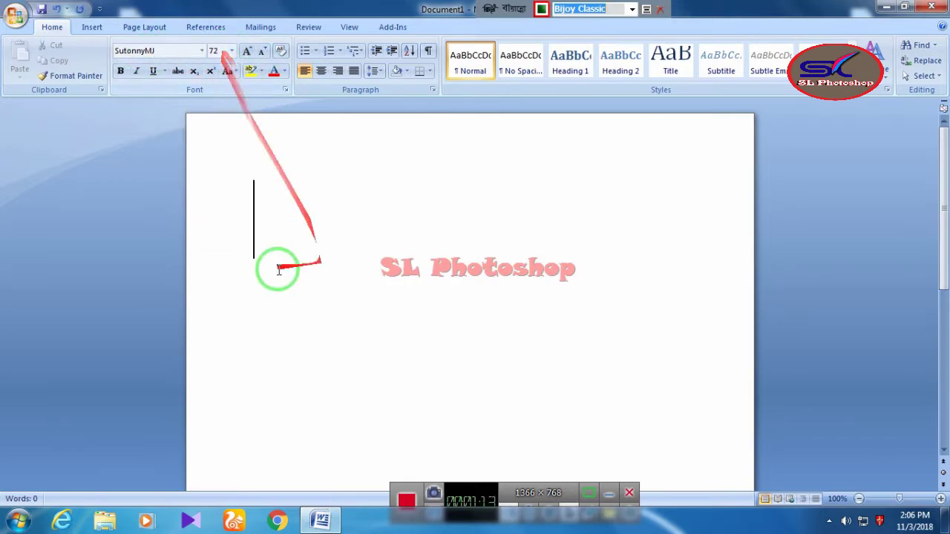
pyautogui.click(232, 51)
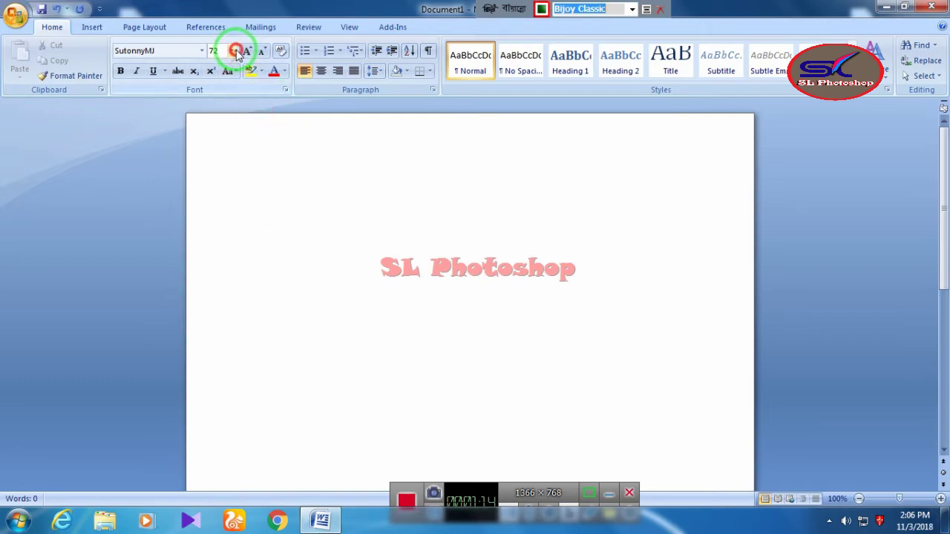
pyautogui.click(216, 90)
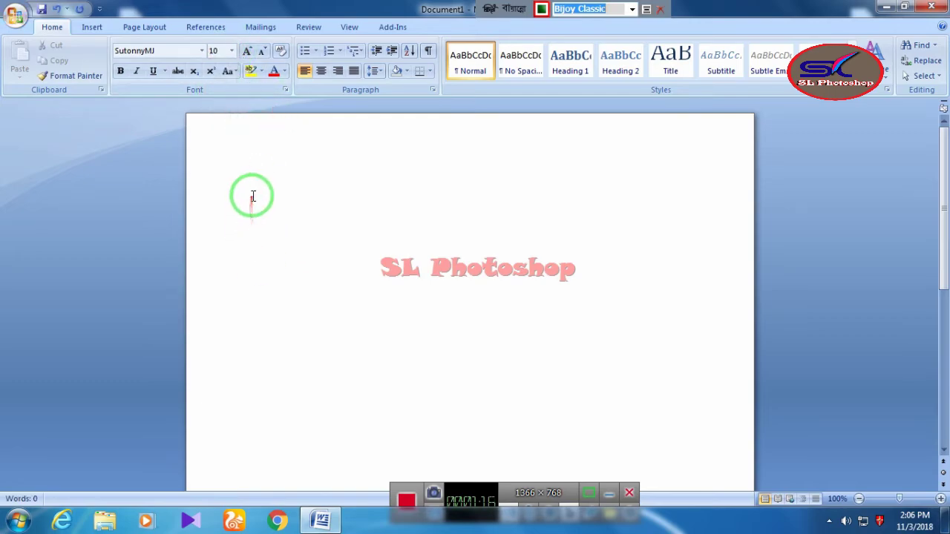
pyautogui.click(231, 50)
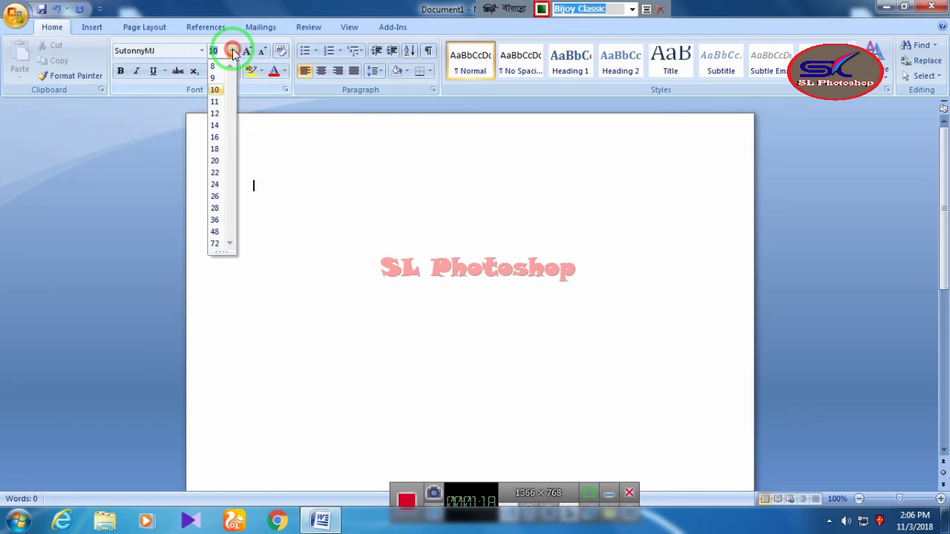
pyautogui.click(211, 245)
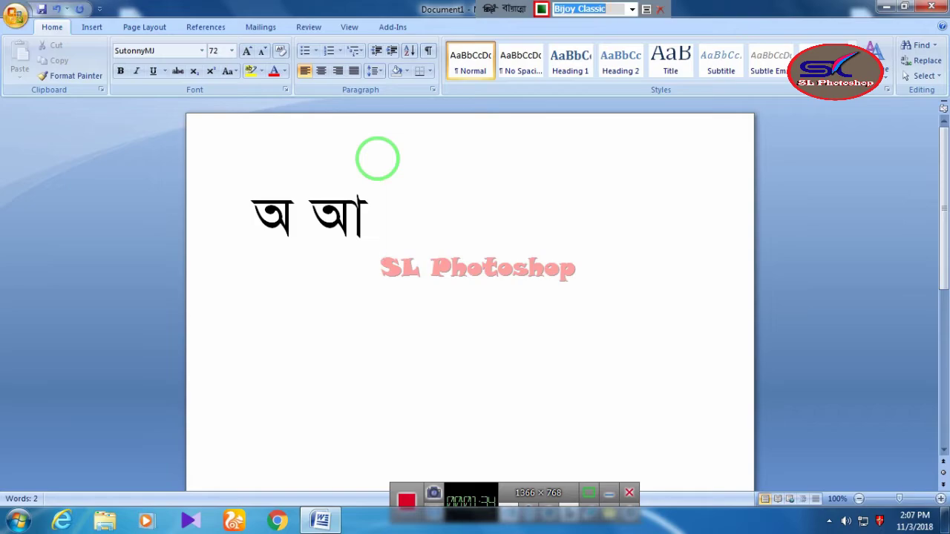
# Step: Type the Bangla vowels ই ঈ উ ঊ এ ঐ ও ঔ after অ আ with Bijoy keys
pyautogui.write('d')
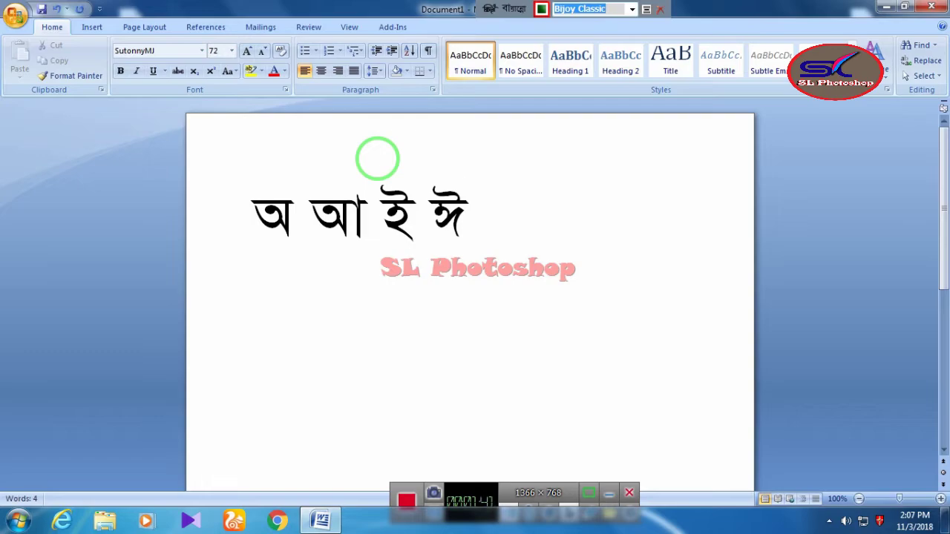
pyautogui.write('s')
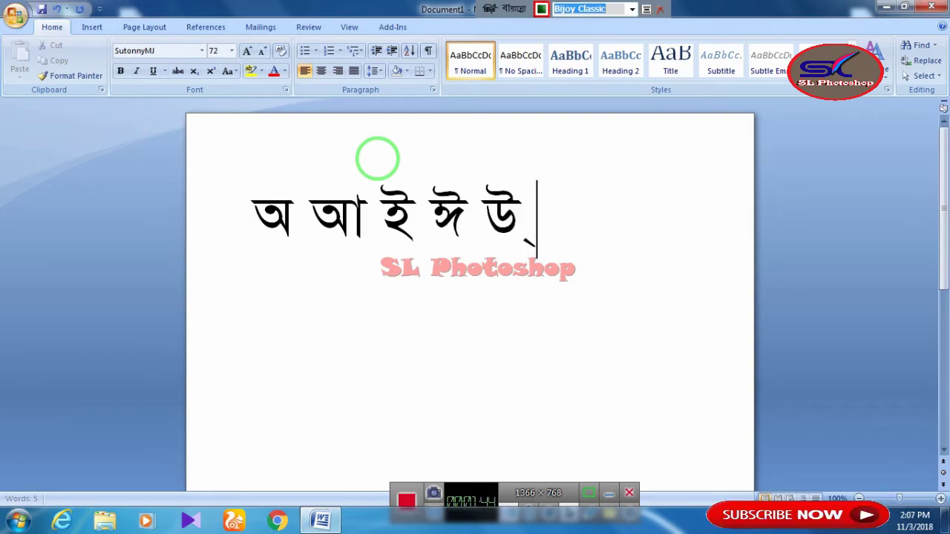
pyautogui.write('S')
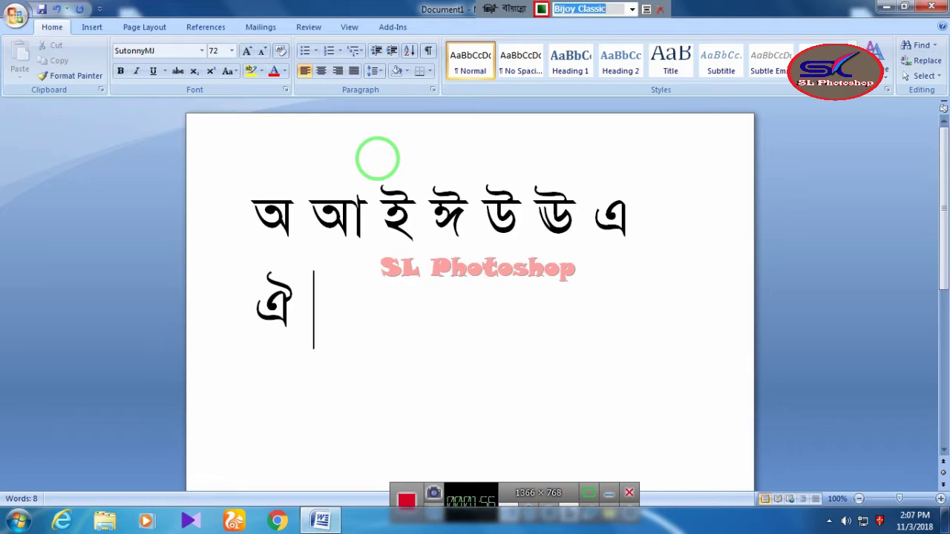
pyautogui.write('ও ')
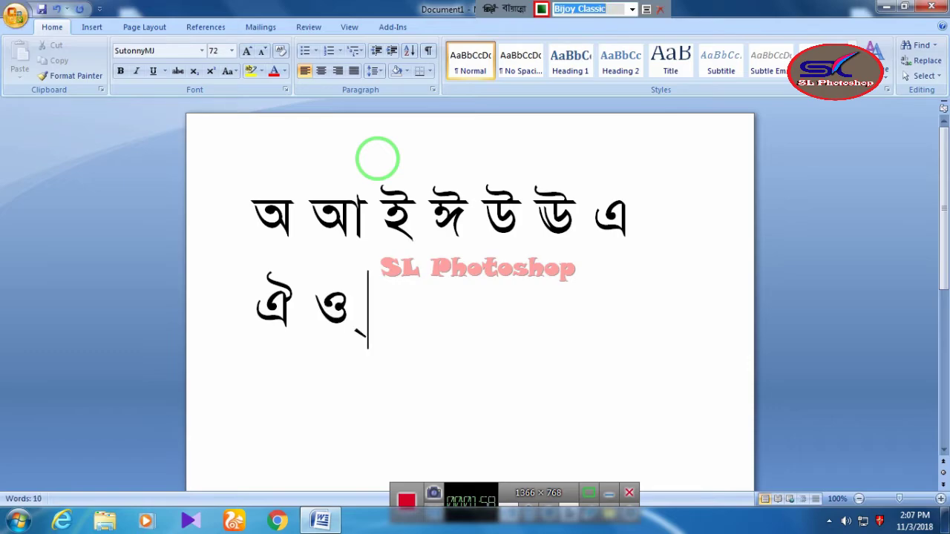
pyautogui.write('ঔ')
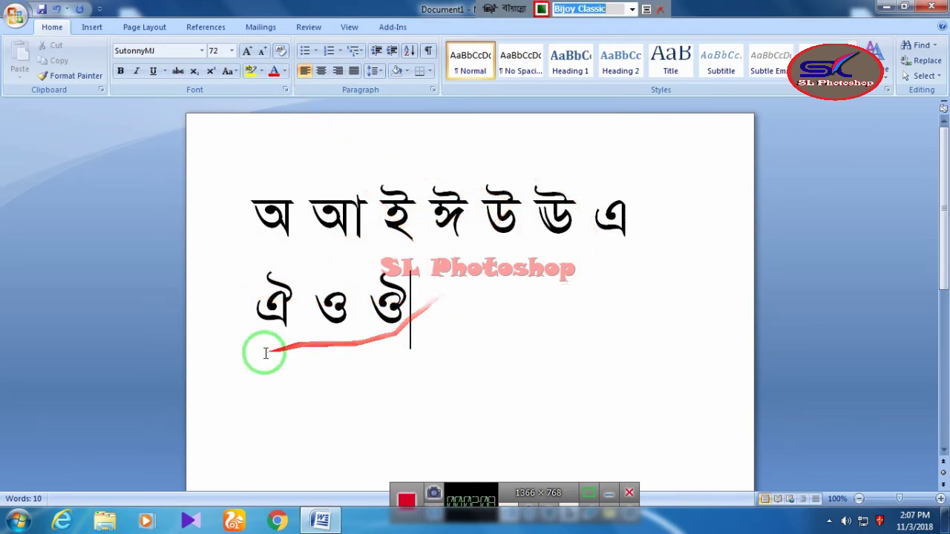
# Step: Select all the Bangla vowels and colour them red from the Font Color palette
pyautogui.moveTo(409, 326); pyautogui.dragTo(286, 212)
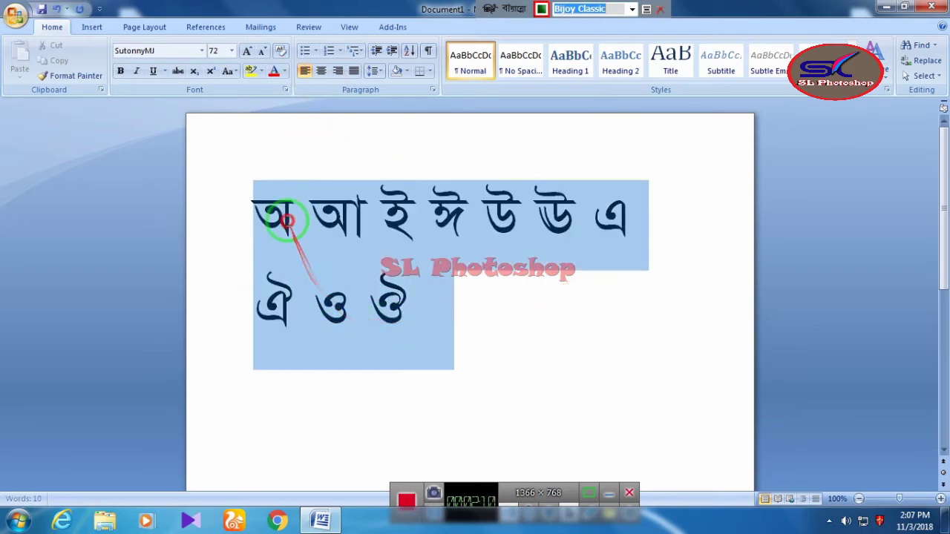
pyautogui.click(284, 71)
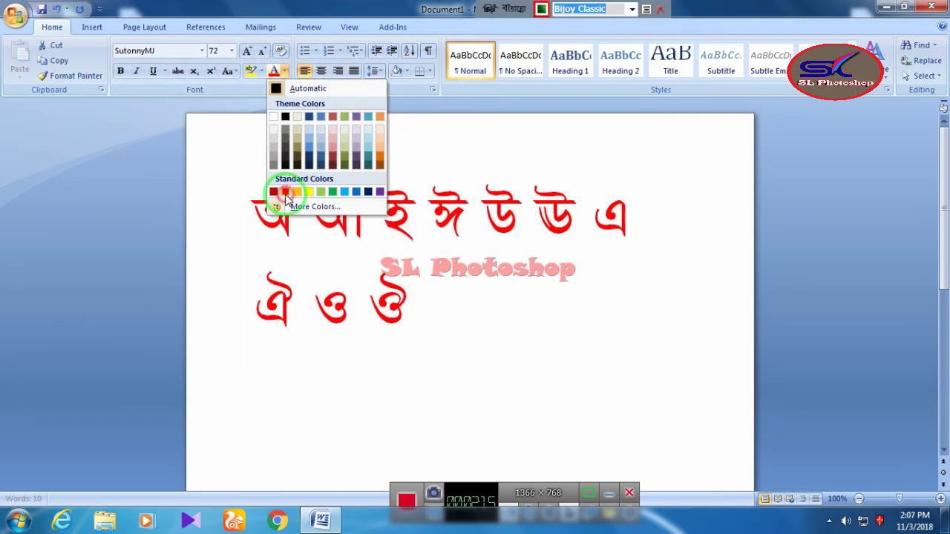
pyautogui.click(286, 192)
pyautogui.click(286, 70)
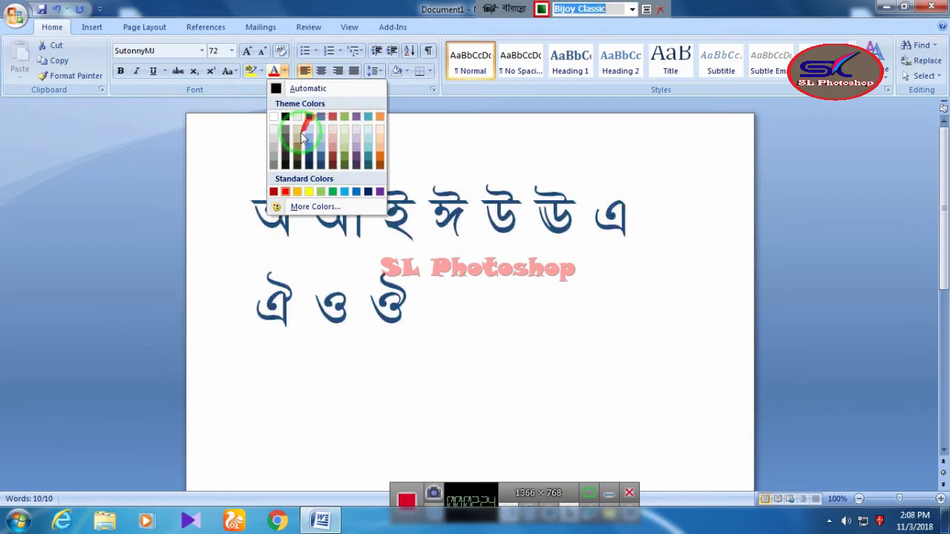
pyautogui.click(285, 192)
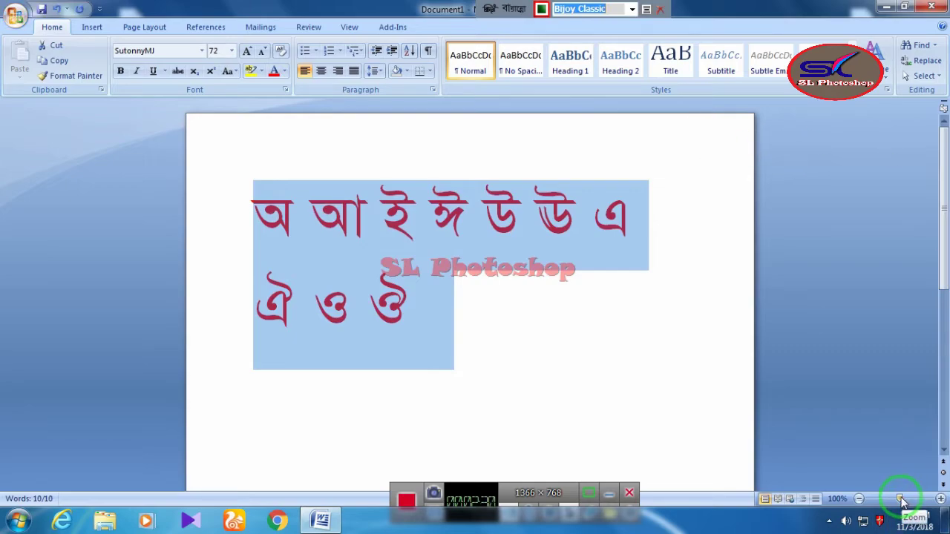
# Step: Zoom the page view in to 130% and back out to 100%
pyautogui.moveTo(902, 502); pyautogui.dragTo(899, 501)
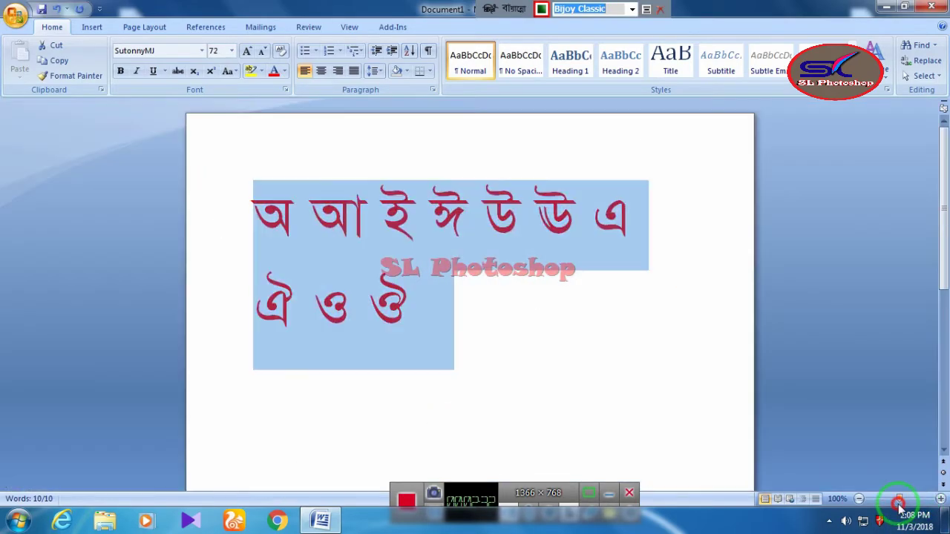
pyautogui.click(940, 500)
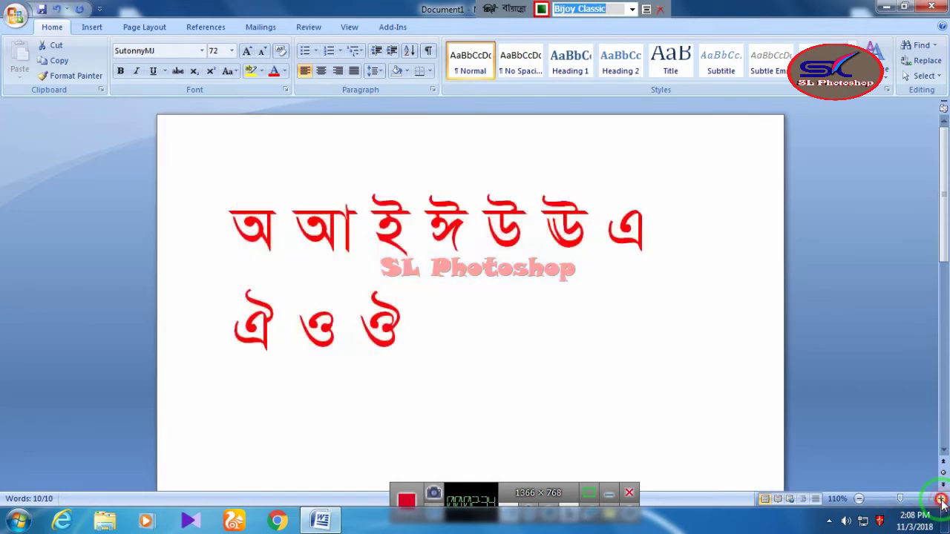
pyautogui.click(941, 500)
pyautogui.click(940, 500)
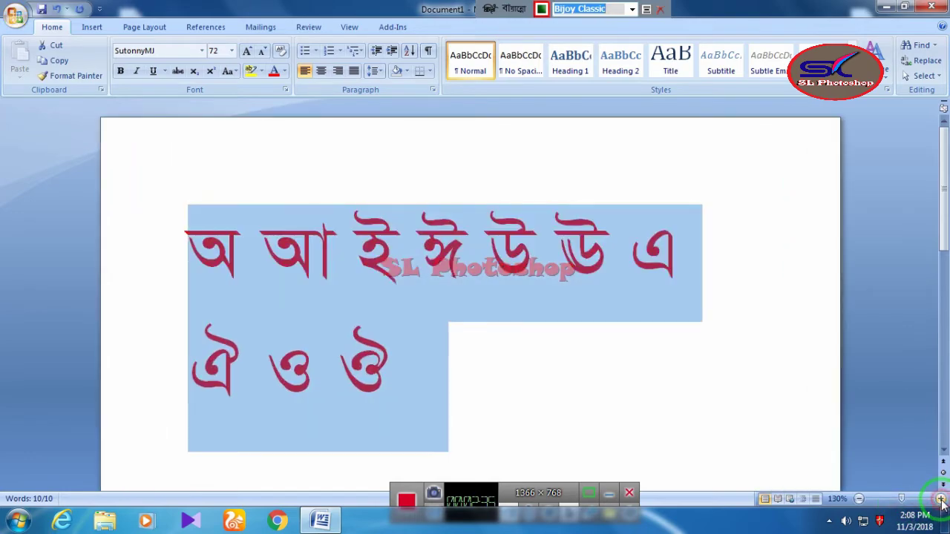
pyautogui.click(860, 499)
pyautogui.click(860, 499)
pyautogui.click(861, 498)
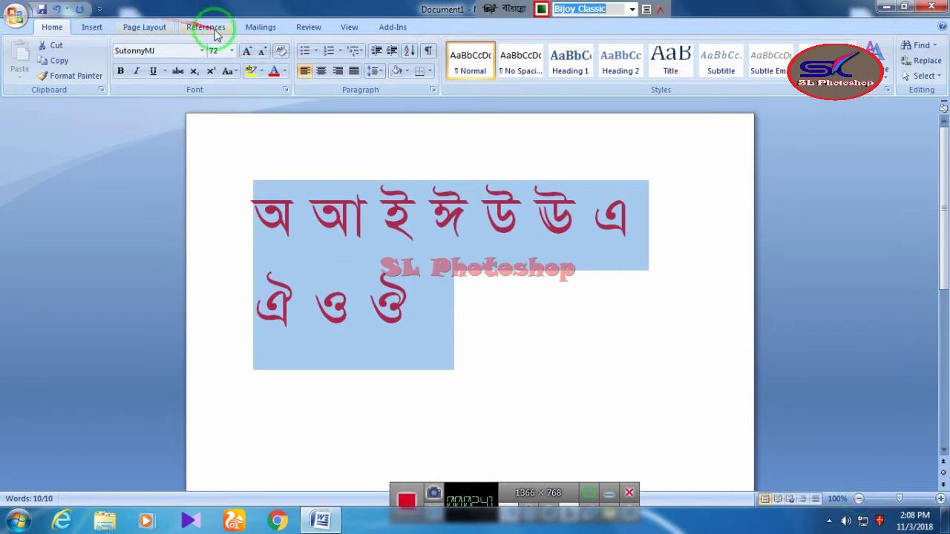
# Step: Copy the font name SutonnyMJ from the Font box and deselect the text
pyautogui.moveTo(116, 50); pyautogui.dragTo(154, 58)
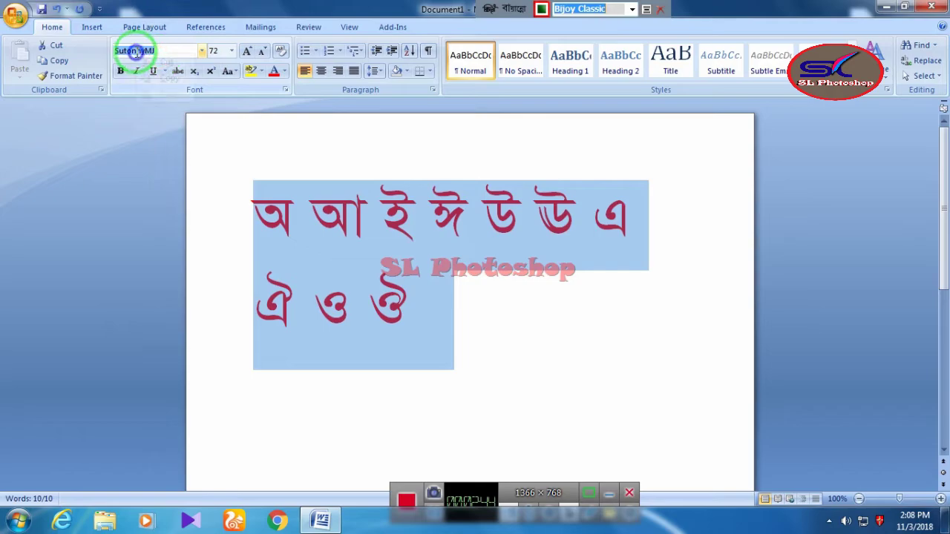
pyautogui.click(168, 78)
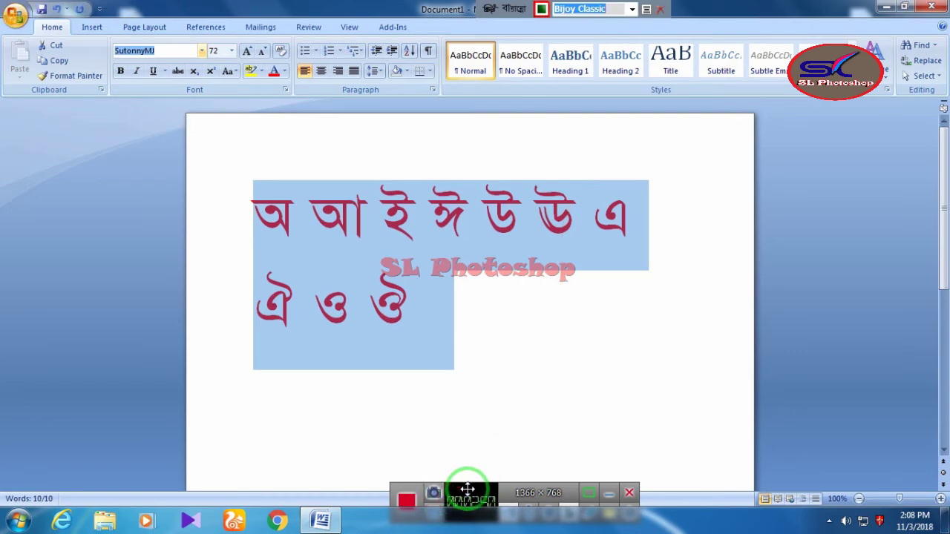
pyautogui.press('Right')
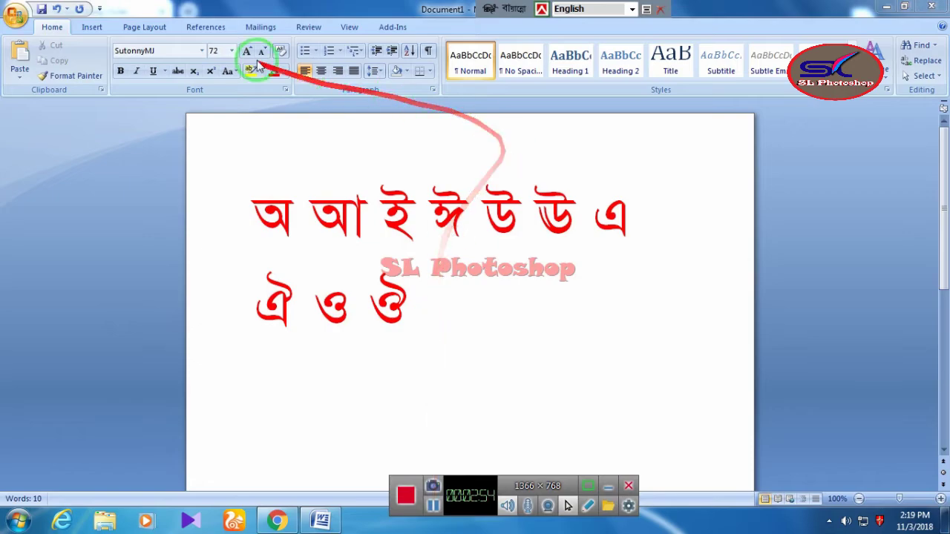
# Step: Review the vowel key tables in Scribd's Bijoy Bangla Typing Guide, then return to Word
pyautogui.click(286, 523)
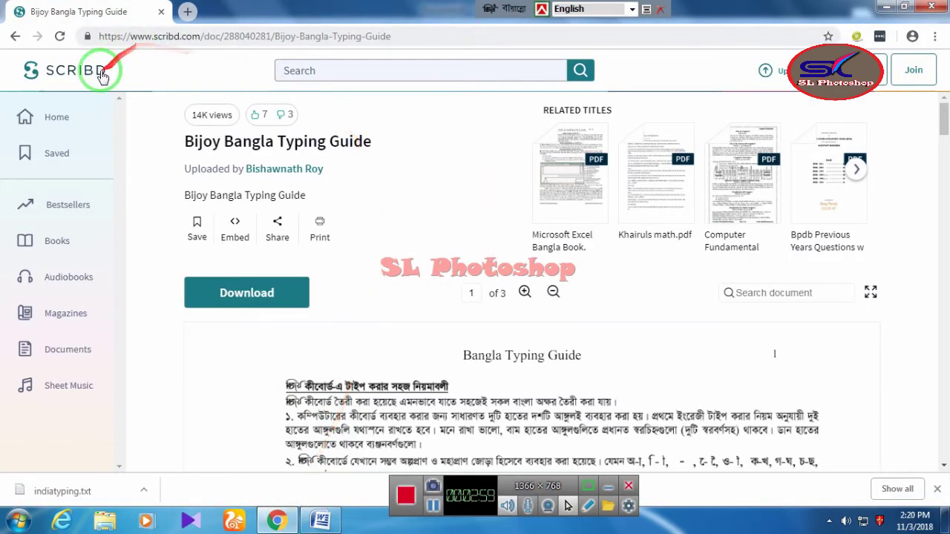
pyautogui.scroll(-3, 339, 278)
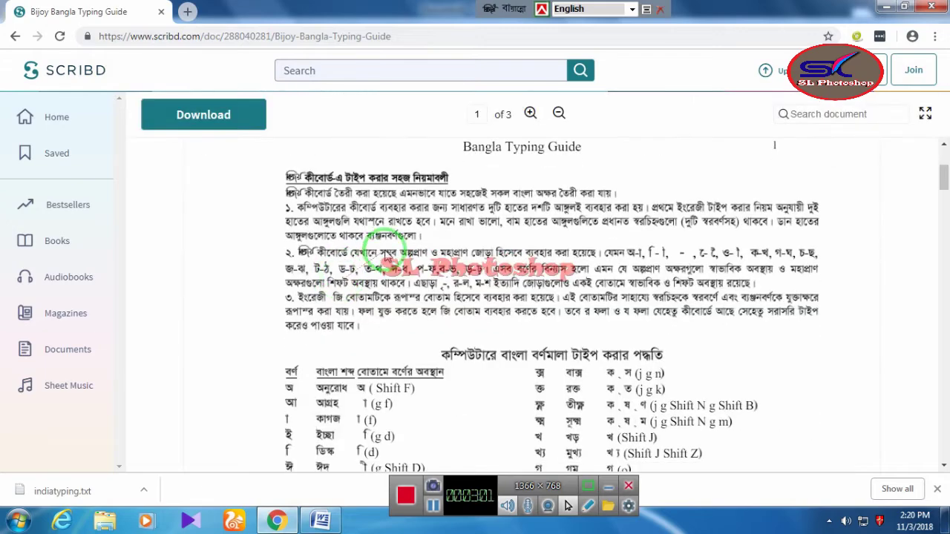
pyautogui.scroll(-2, 386, 253)
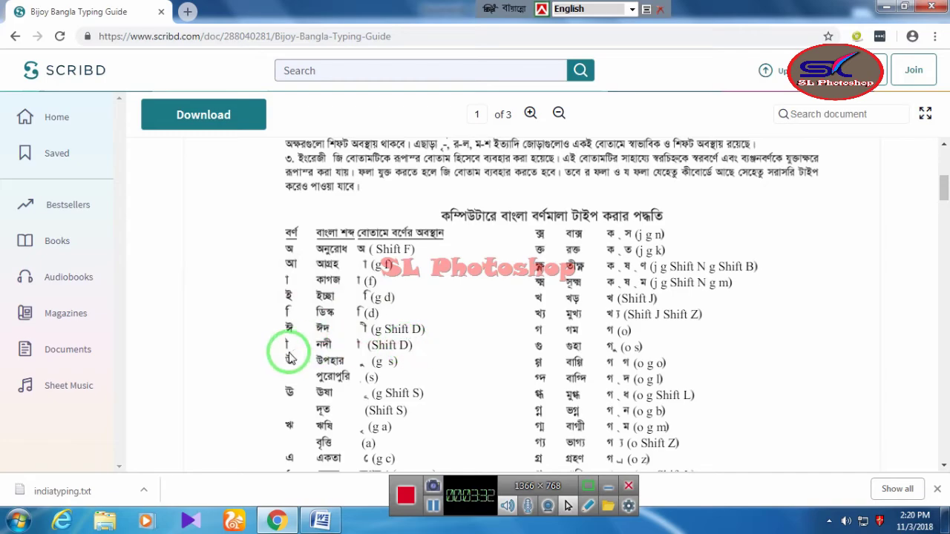
pyautogui.scroll(-2, 369, 348)
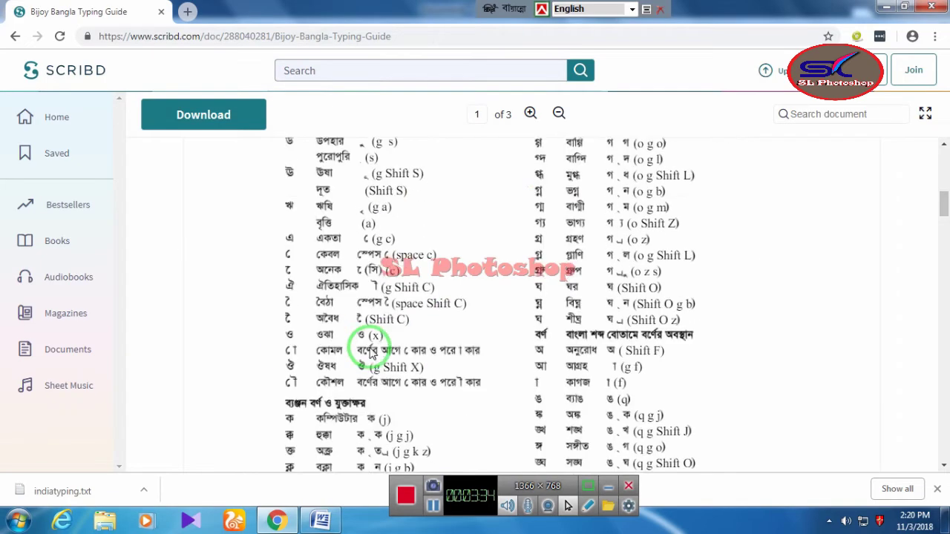
pyautogui.scroll(-2, 369, 350)
pyautogui.scroll(-1, 372, 354)
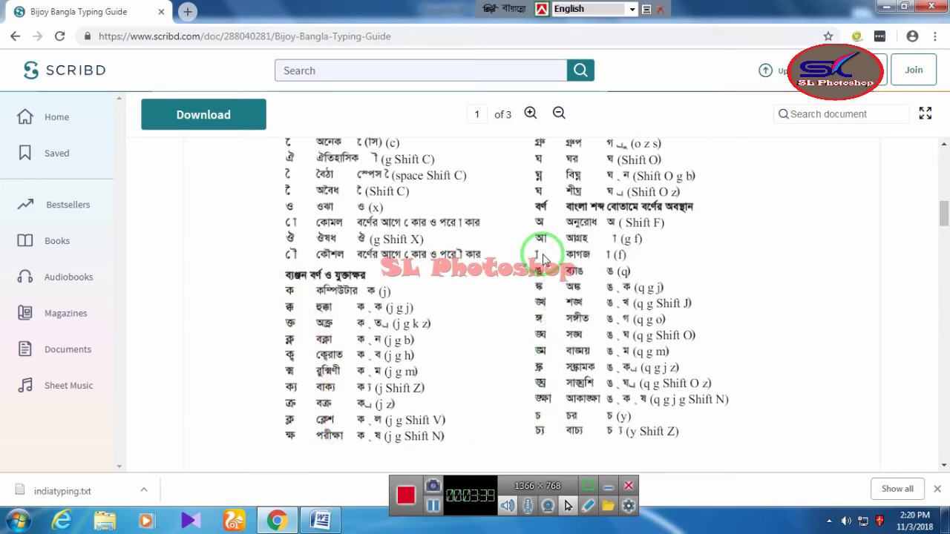
pyautogui.scroll(4, 544, 259)
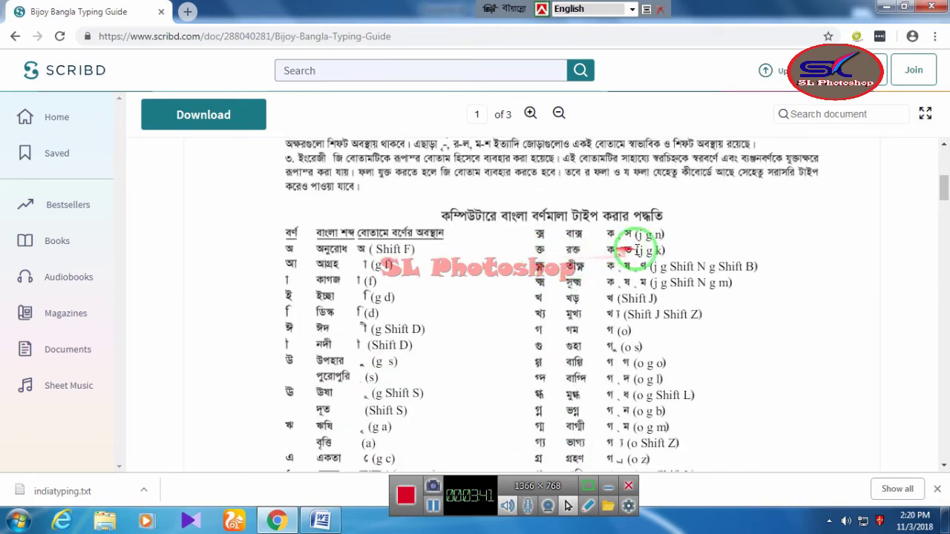
pyautogui.scroll(-2, 593, 319)
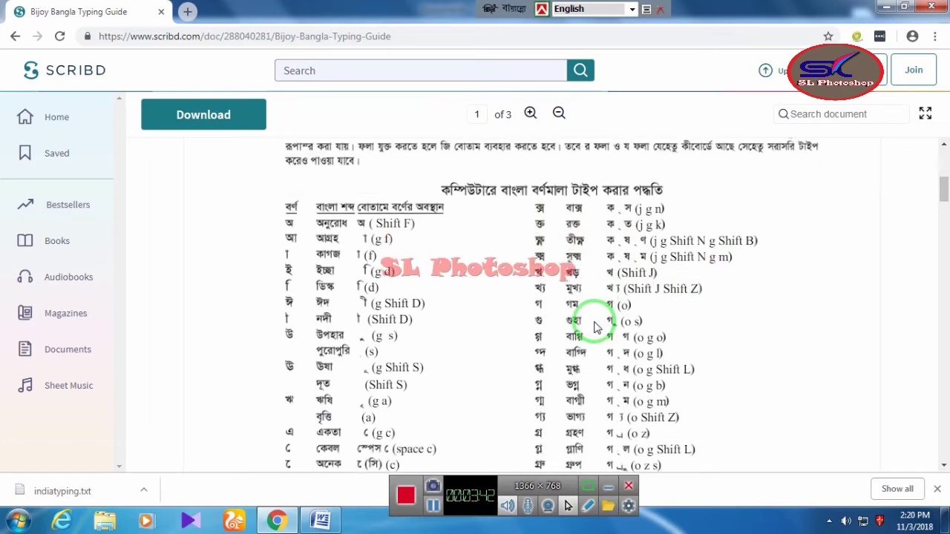
pyautogui.moveTo(583, 265); pyautogui.dragTo(522, 285)
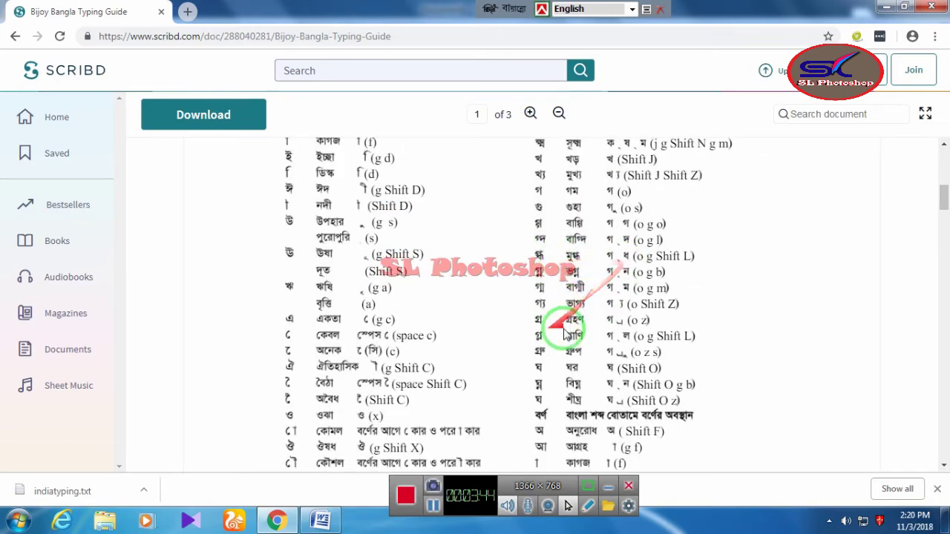
pyautogui.scroll(-3, 522, 285)
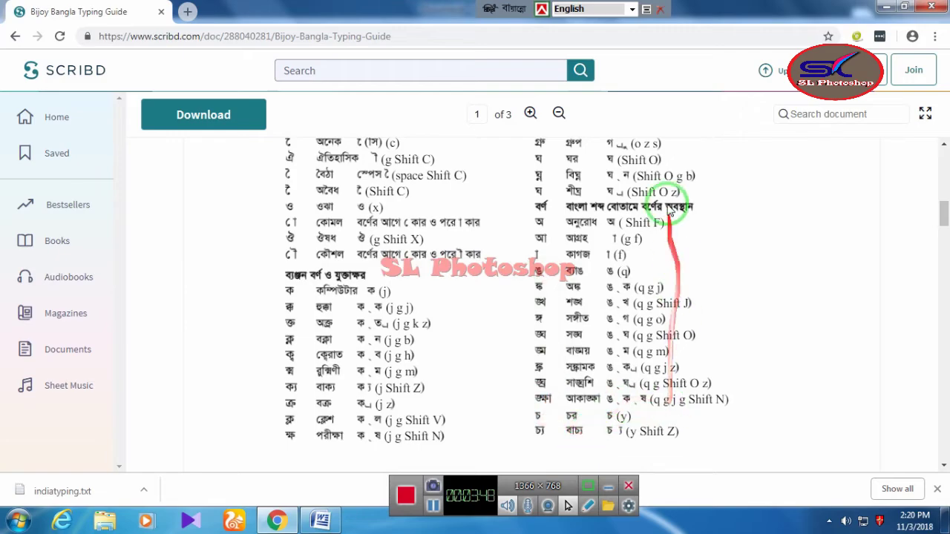
pyautogui.scroll(5, 568, 187)
pyautogui.scroll(4, 564, 201)
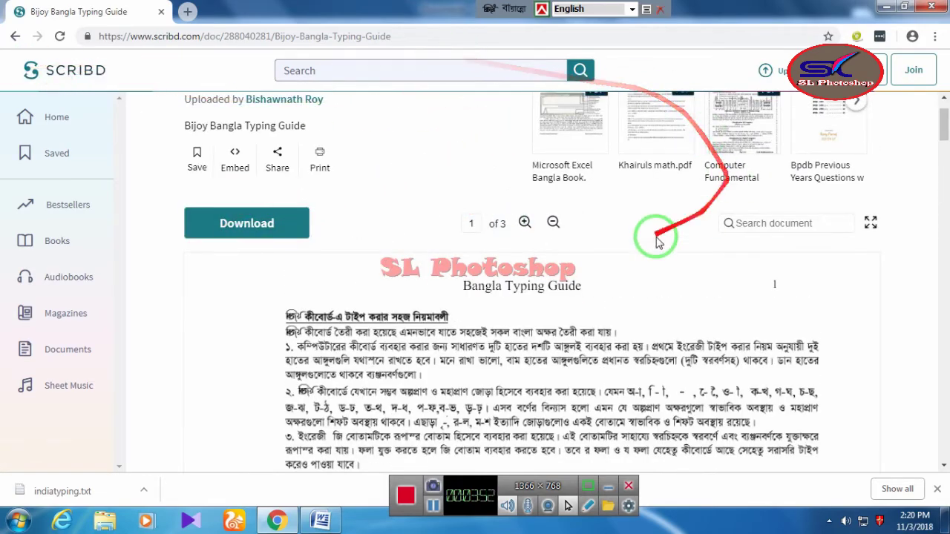
pyautogui.click(322, 523)
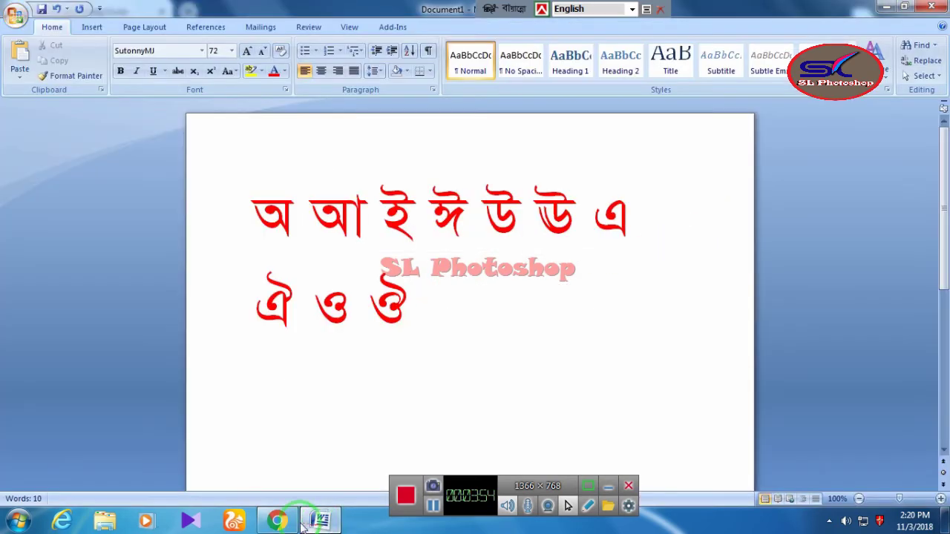
# Step: Return to the browser showing the bdictclub.net Bijoy typing lesson
pyautogui.click(277, 521)
pyautogui.click(434, 507)
pyautogui.click(435, 507)
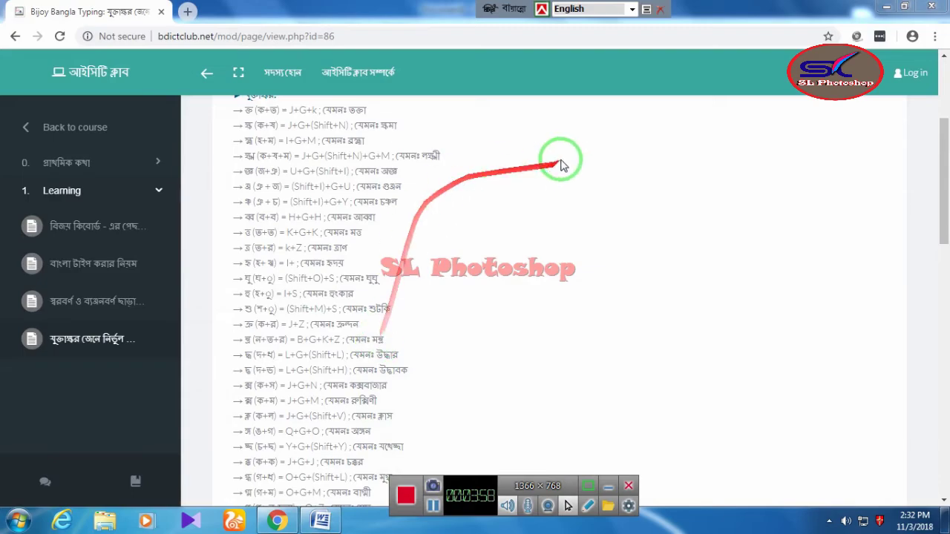
pyautogui.moveTo(944, 165); pyautogui.dragTo(942, 110)
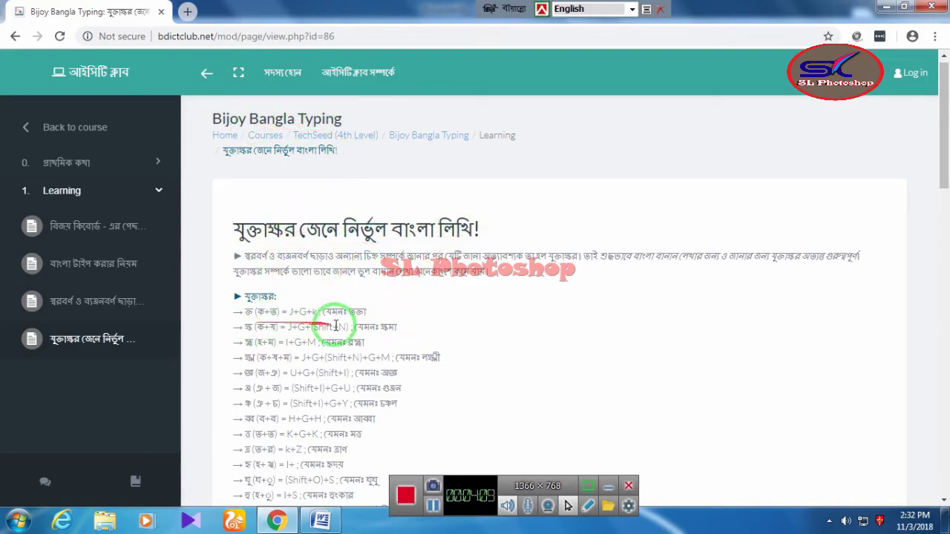
# Step: Scroll through the conjunct-letter lesson, then open the vowel and consonant key lesson
pyautogui.scroll(-2, 338, 327)
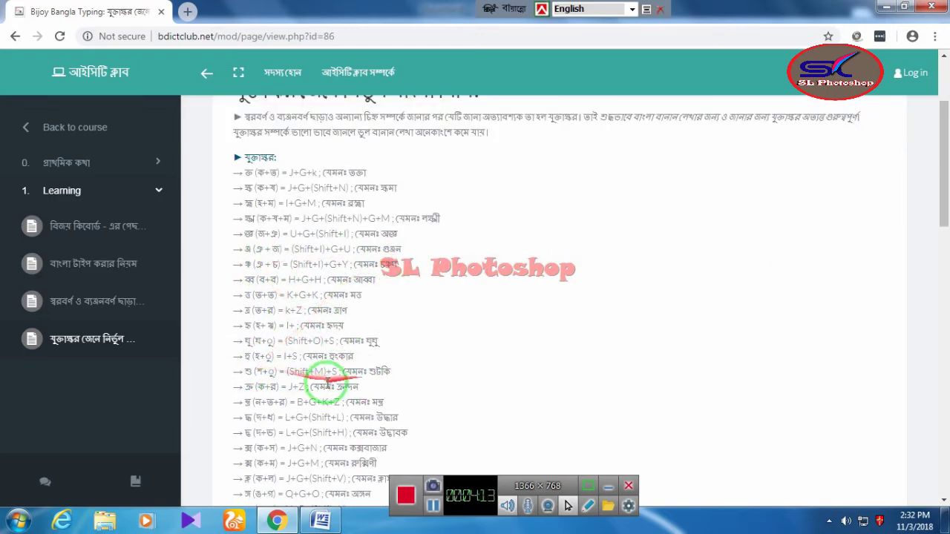
pyautogui.scroll(-3, 438, 313)
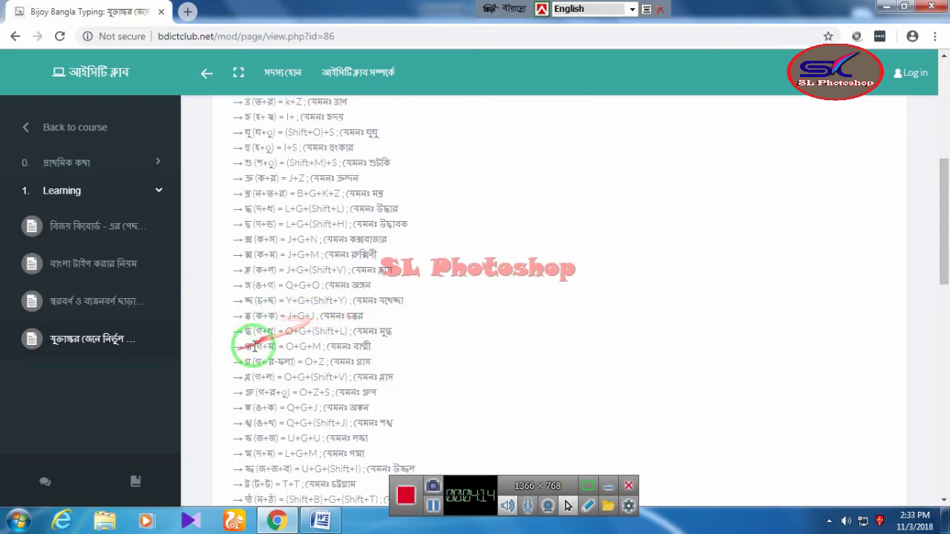
pyautogui.scroll(-2, 397, 334)
pyautogui.scroll(-1, 398, 334)
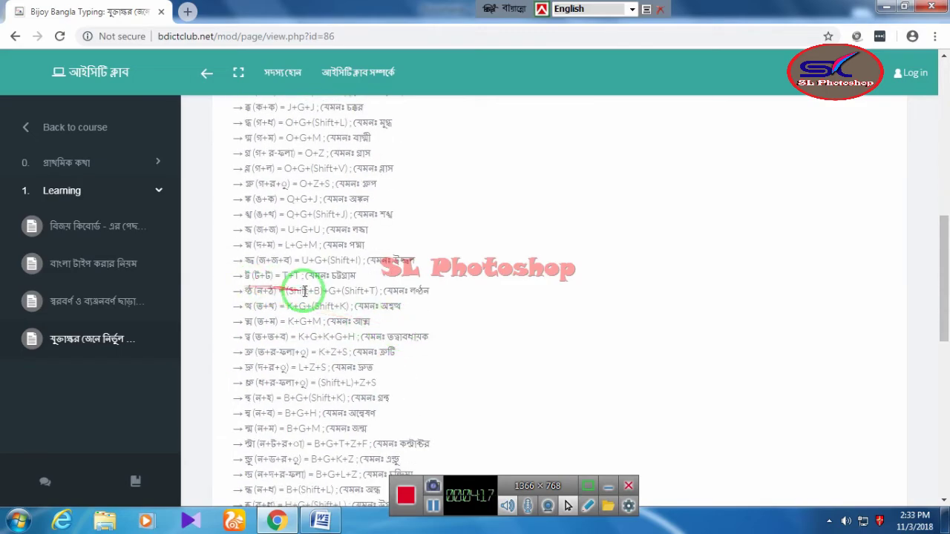
pyautogui.scroll(-4, 425, 293)
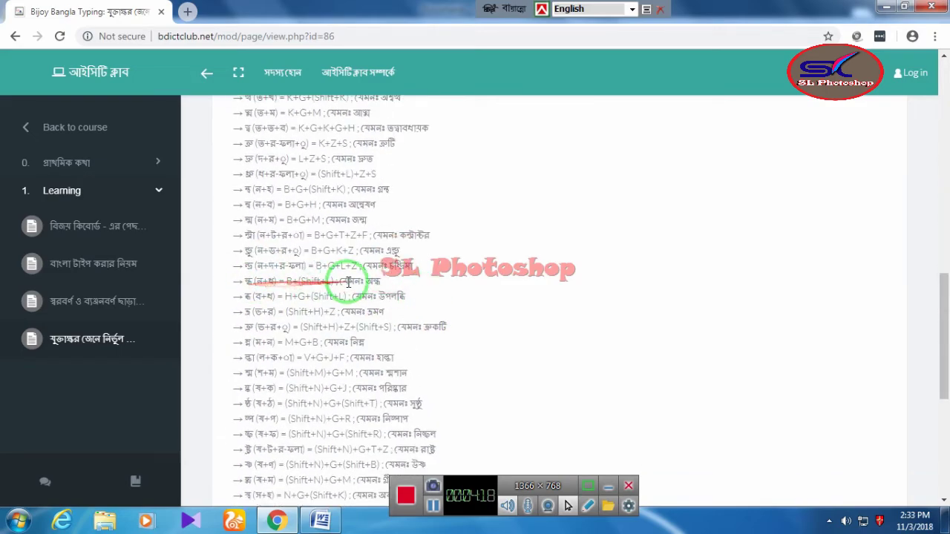
pyautogui.scroll(-1, 406, 304)
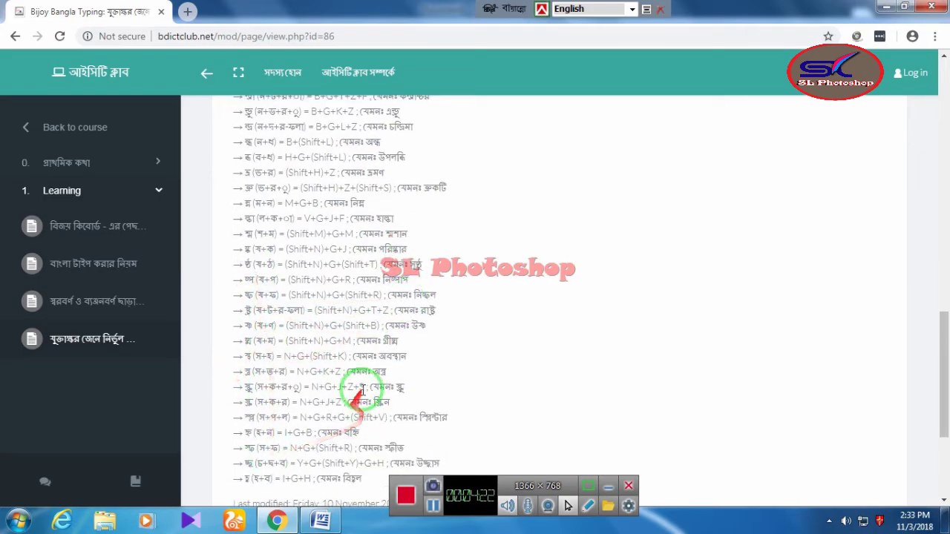
pyautogui.scroll(-3, 397, 366)
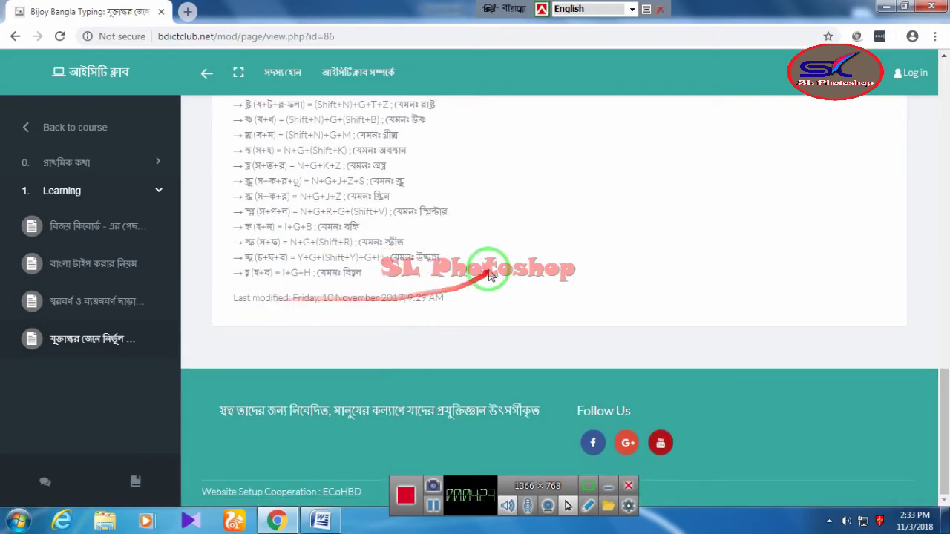
pyautogui.scroll(5, 488, 283)
pyautogui.scroll(4, 490, 269)
pyautogui.scroll(5, 490, 269)
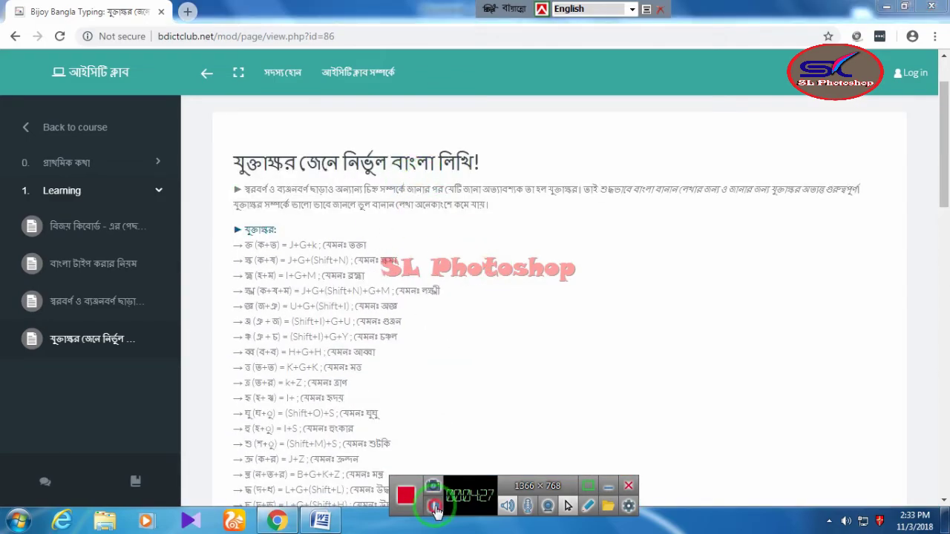
pyautogui.click(434, 507)
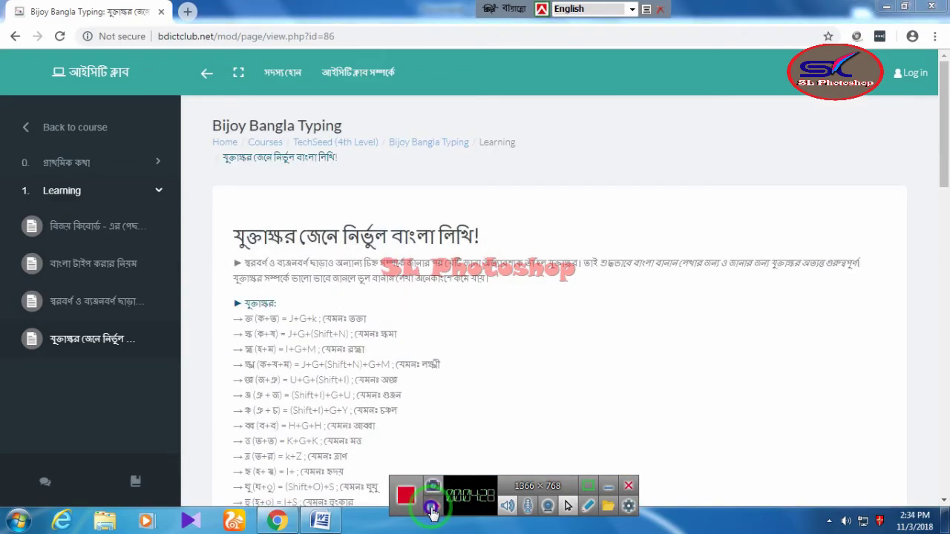
pyautogui.click(77, 302)
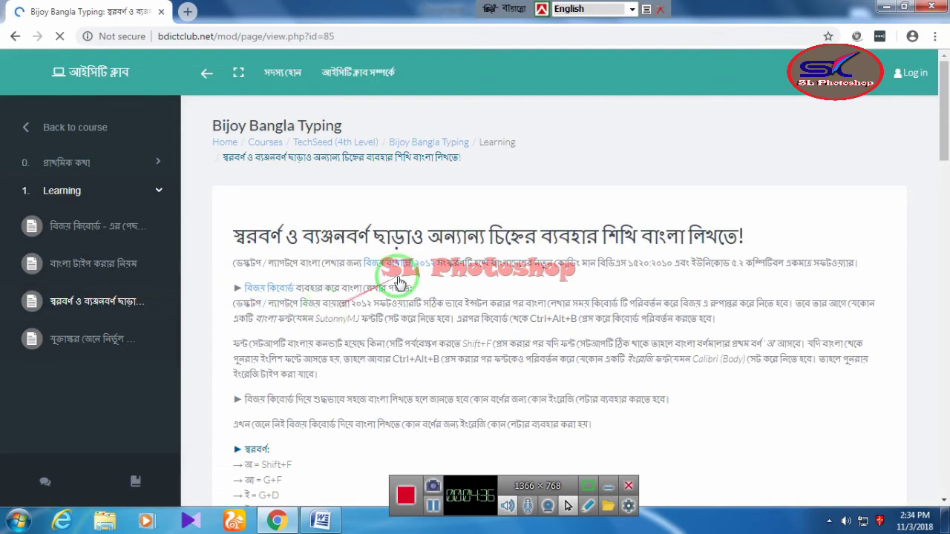
# Step: Highlight the vowel key combinations in the lesson, such as আ = G+F
pyautogui.scroll(-10, 923, 133)
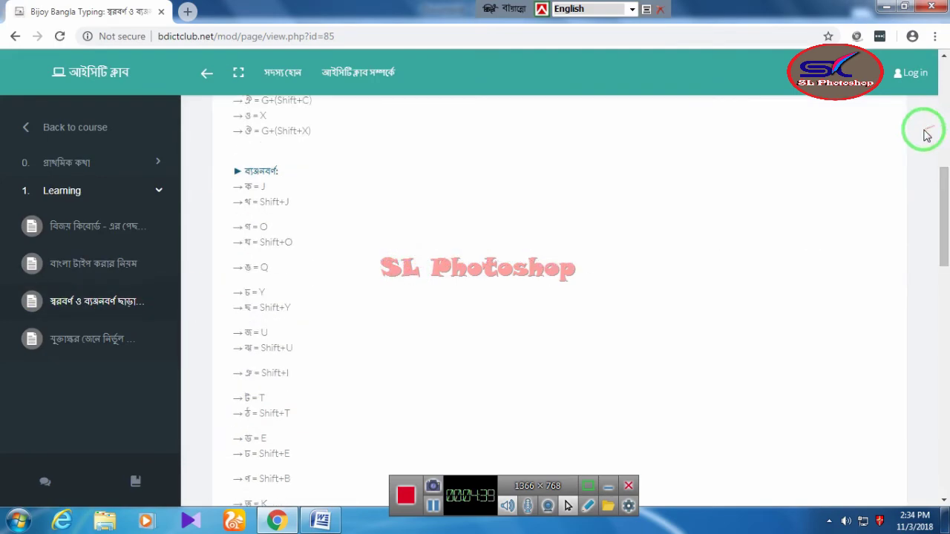
pyautogui.scroll(2, 297, 208)
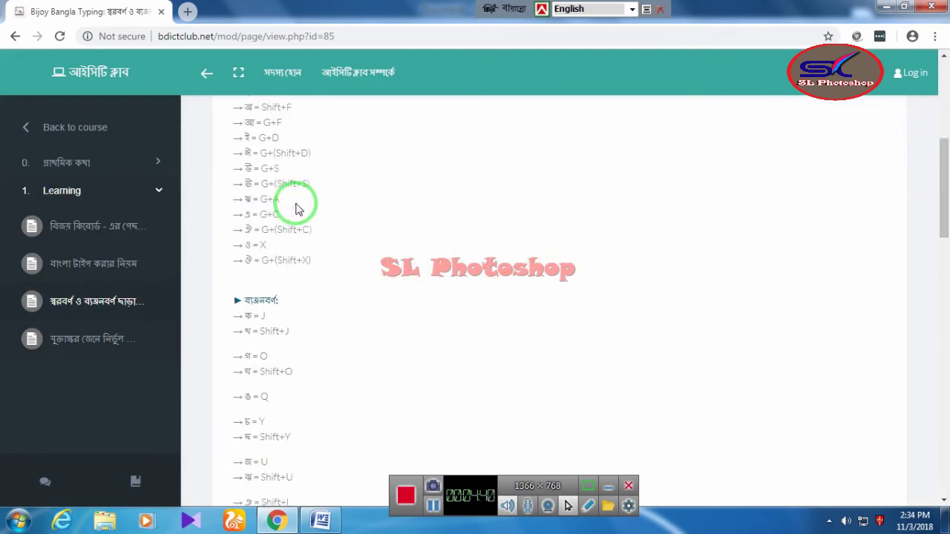
pyautogui.scroll(2, 301, 249)
pyautogui.moveTo(293, 267); pyautogui.dragTo(240, 265)
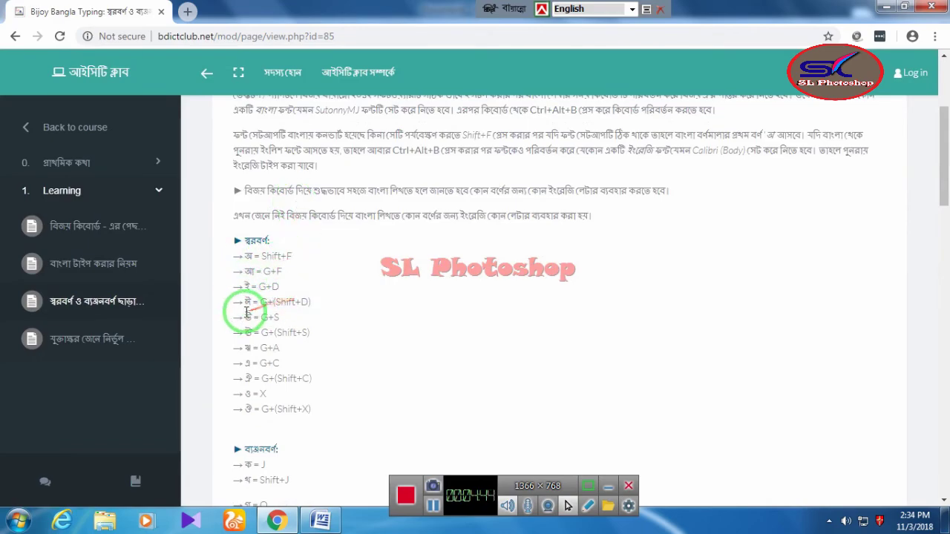
pyautogui.moveTo(267, 311); pyautogui.dragTo(245, 315)
pyautogui.moveTo(293, 340); pyautogui.dragTo(239, 358)
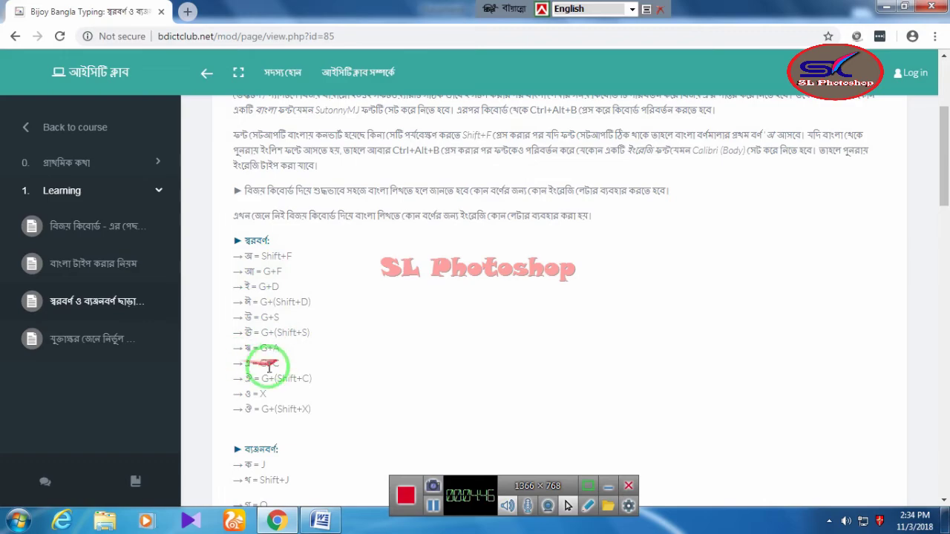
pyautogui.moveTo(305, 393); pyautogui.dragTo(297, 450)
# Step: Scroll through and highlight the consonant key list, such as ক = J
pyautogui.scroll(-4, 295, 328)
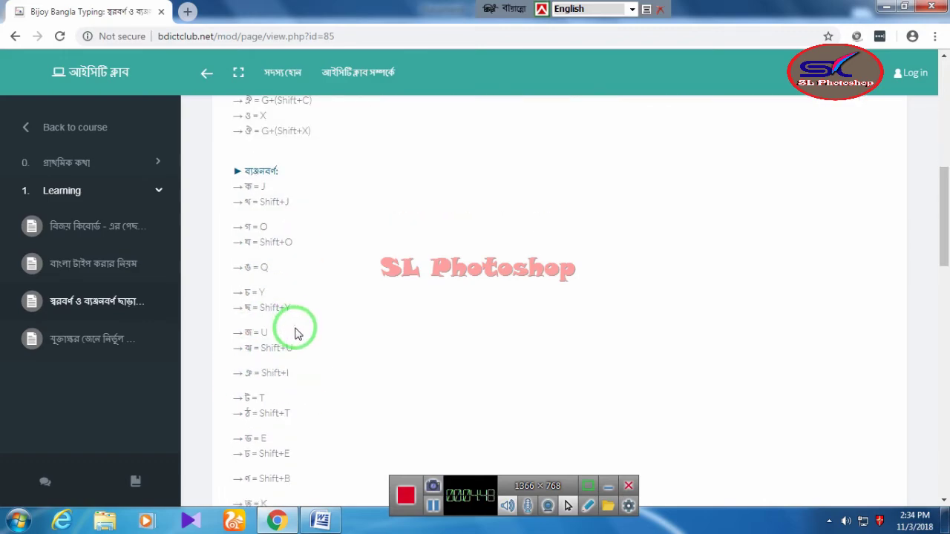
pyautogui.scroll(3, 295, 334)
pyautogui.moveTo(297, 381); pyautogui.dragTo(282, 470)
pyautogui.scroll(-10, 289, 377)
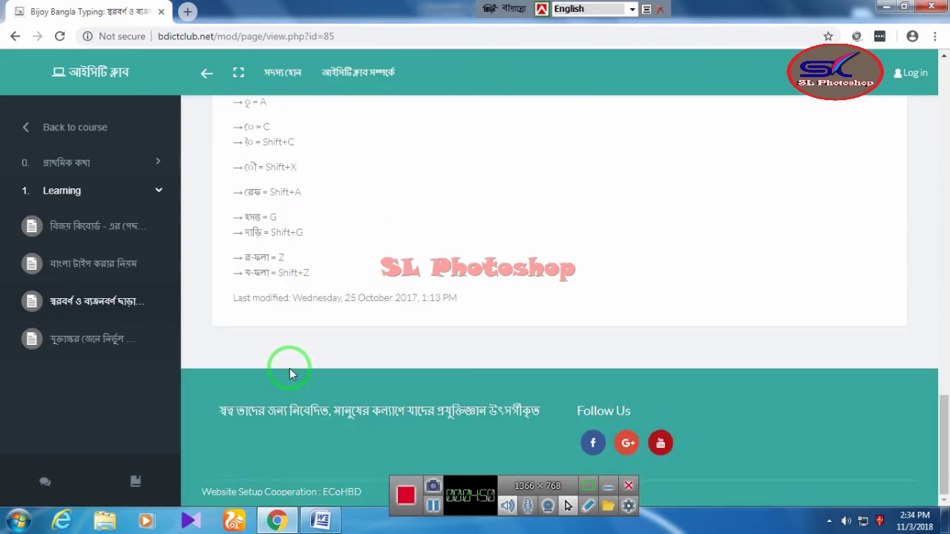
pyautogui.scroll(5, 293, 215)
pyautogui.scroll(3, 299, 163)
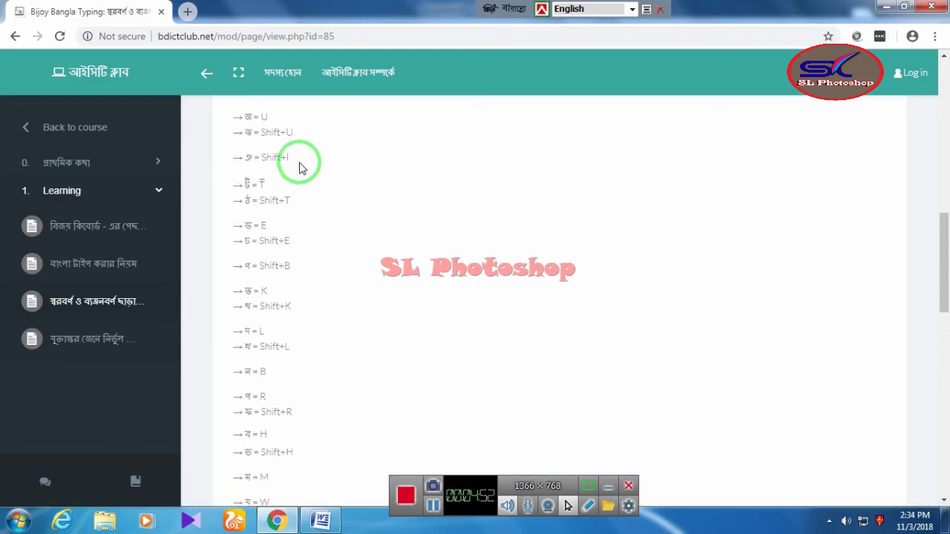
pyautogui.scroll(3, 300, 165)
pyautogui.moveTo(300, 167); pyautogui.dragTo(127, 258)
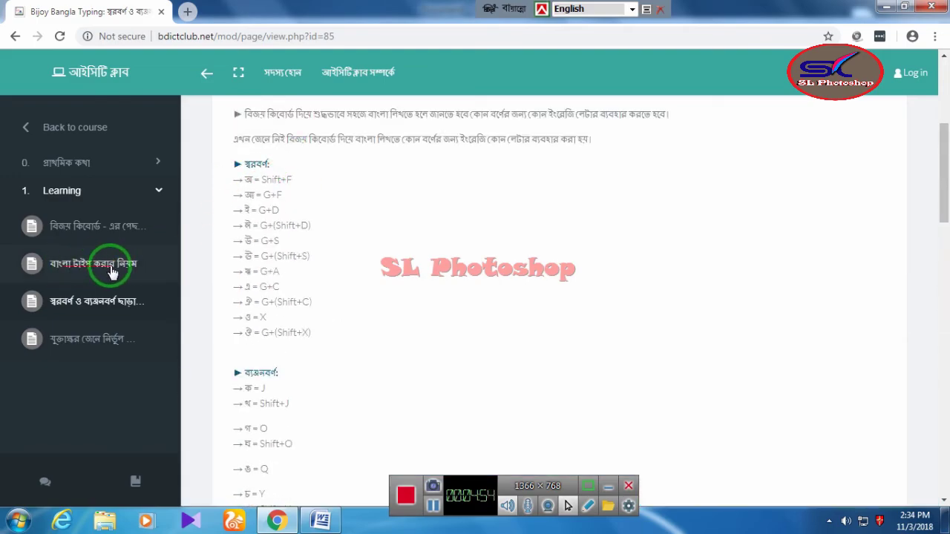
# Step: Read through the bdictclub.net lesson on Bangla typing rules
pyautogui.click(128, 270)
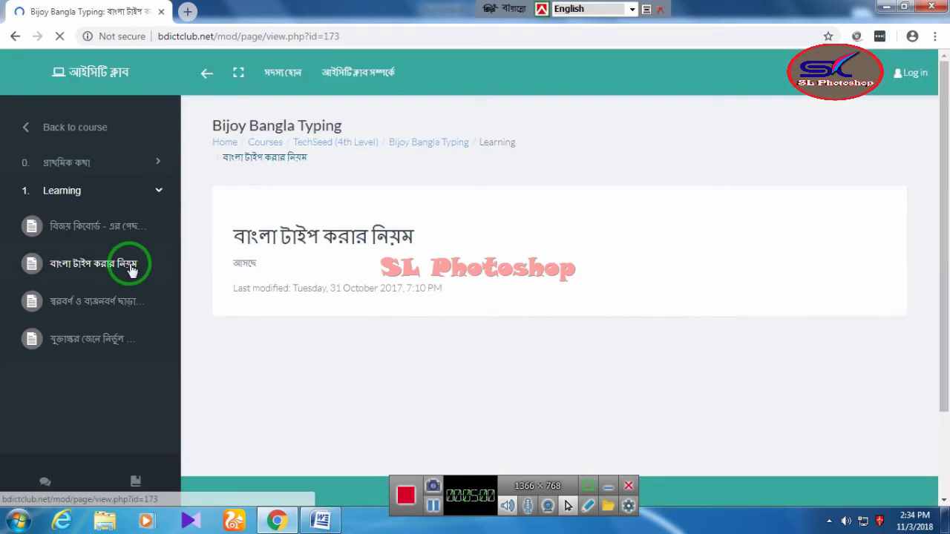
pyautogui.moveTo(134, 265); pyautogui.dragTo(458, 233)
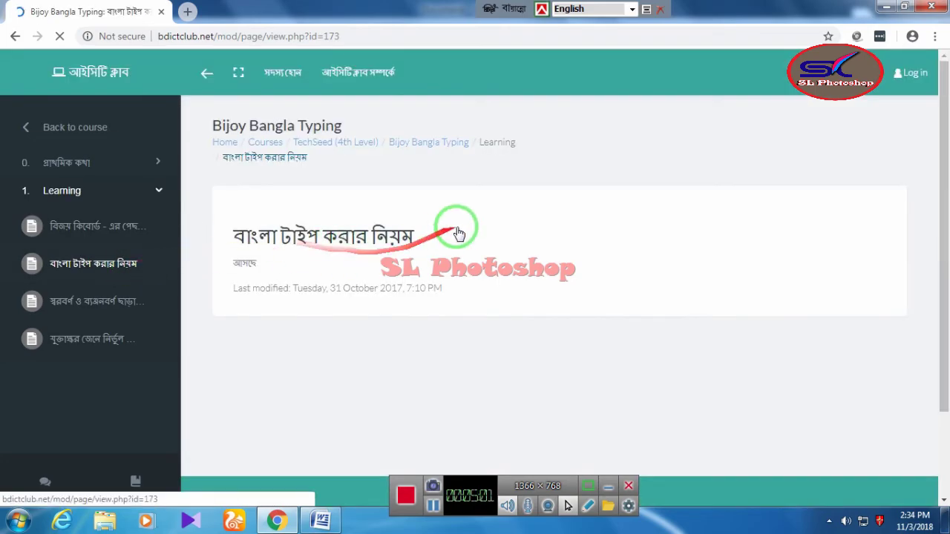
pyautogui.scroll(-3, 460, 227)
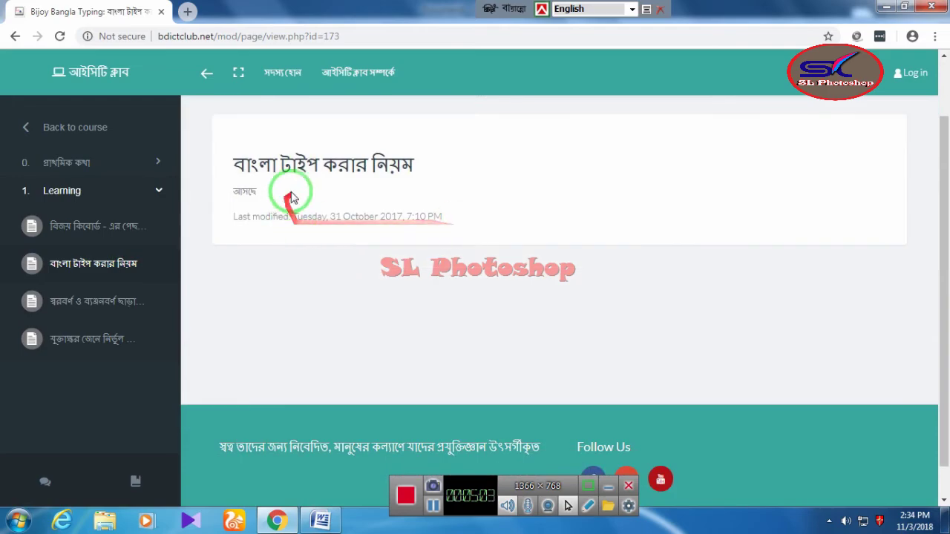
pyautogui.moveTo(344, 180); pyautogui.dragTo(448, 215)
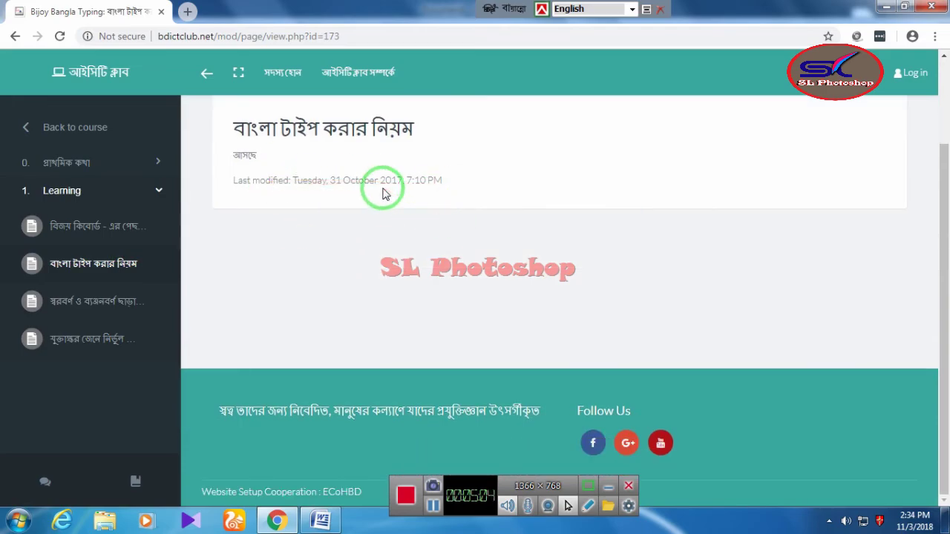
pyautogui.scroll(3, 382, 193)
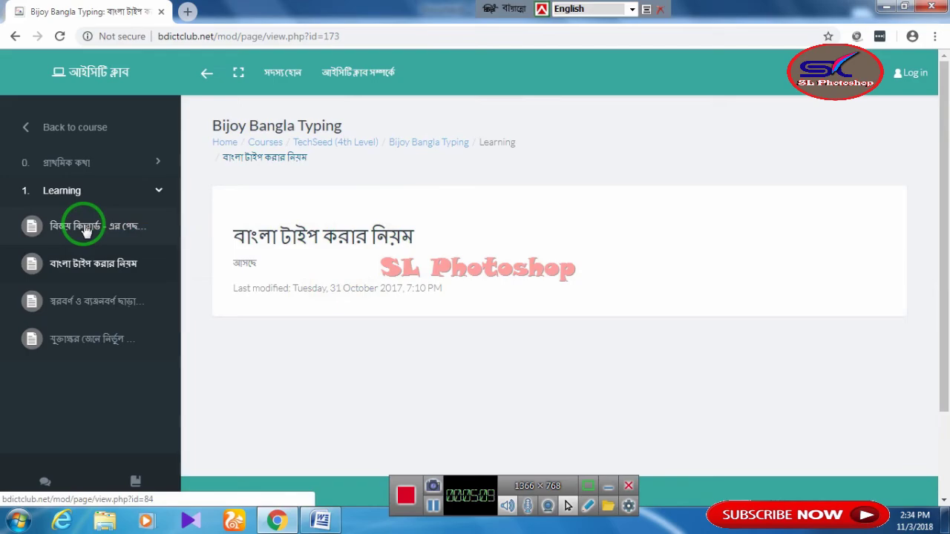
# Step: Skim the Bijoy keyboard background lesson, then return to the Word document of red vowels
pyautogui.click(84, 227)
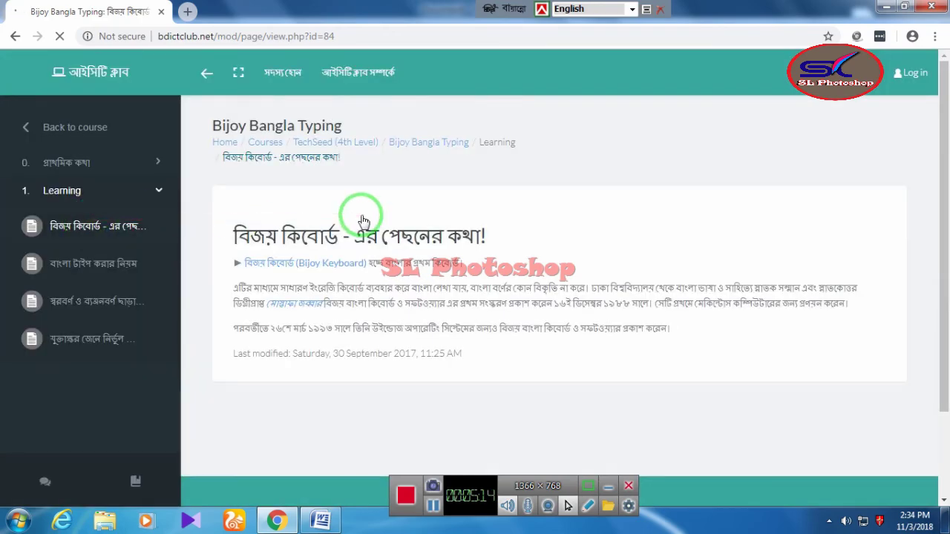
pyautogui.scroll(-3, 364, 221)
pyautogui.scroll(3, 356, 215)
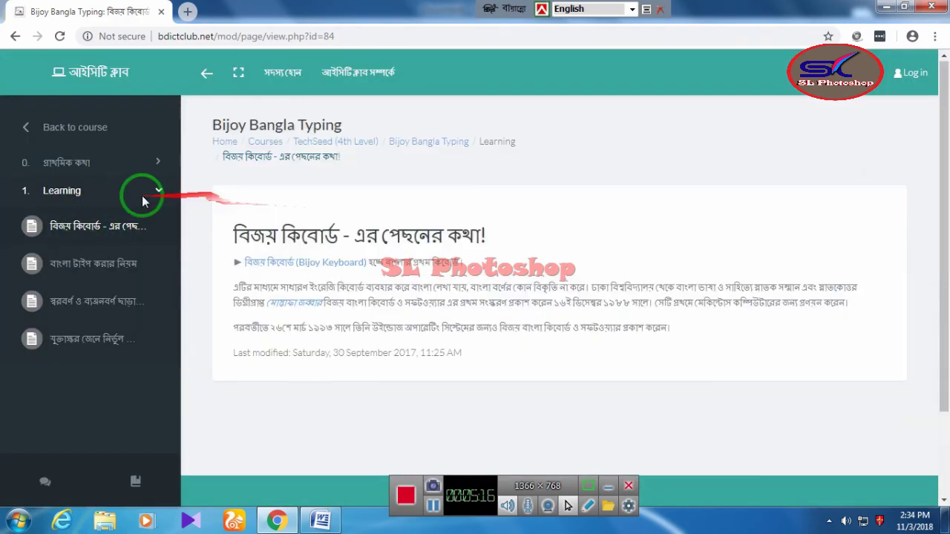
pyautogui.click(85, 342)
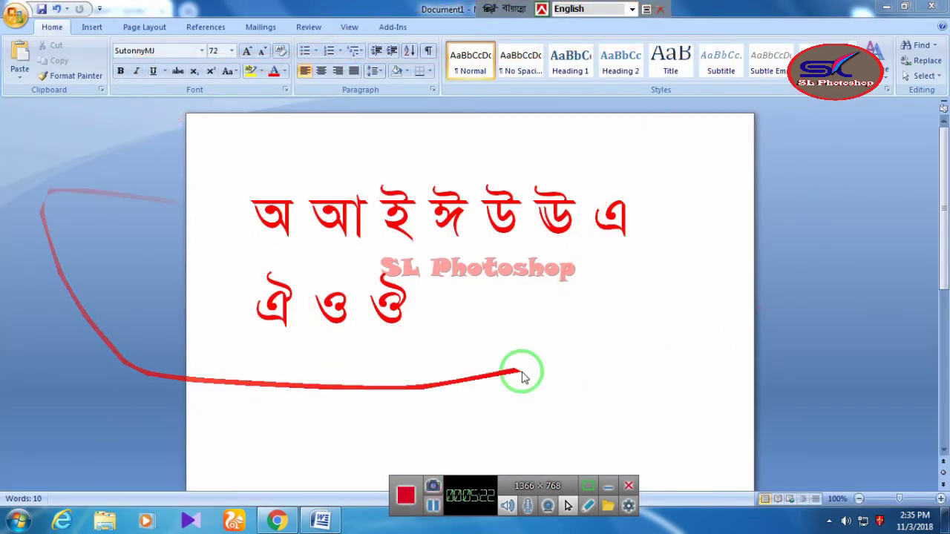
pyautogui.click(93, 30)
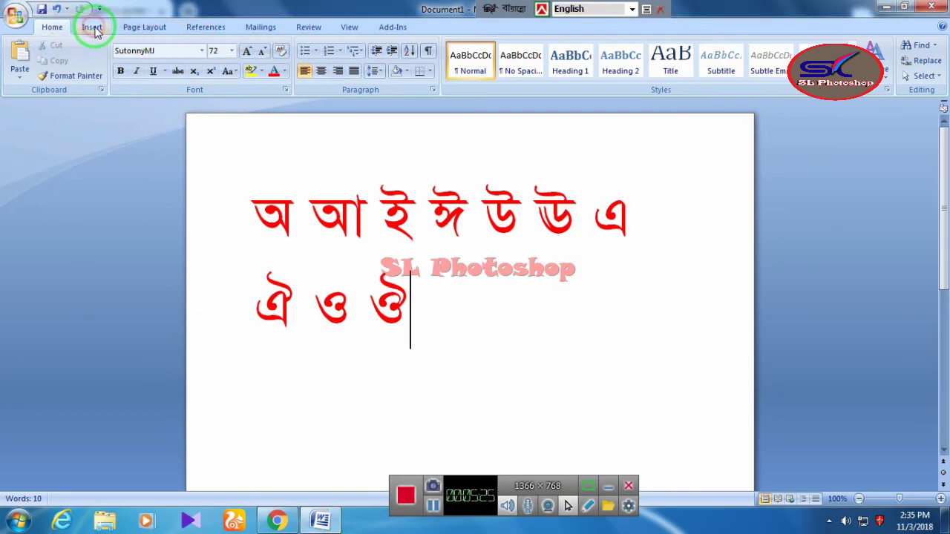
pyautogui.click(139, 28)
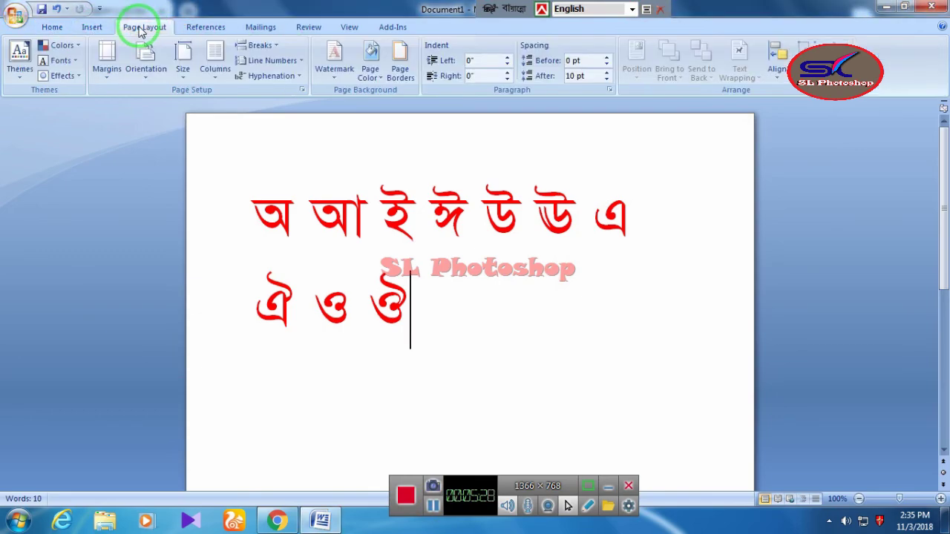
pyautogui.click(92, 27)
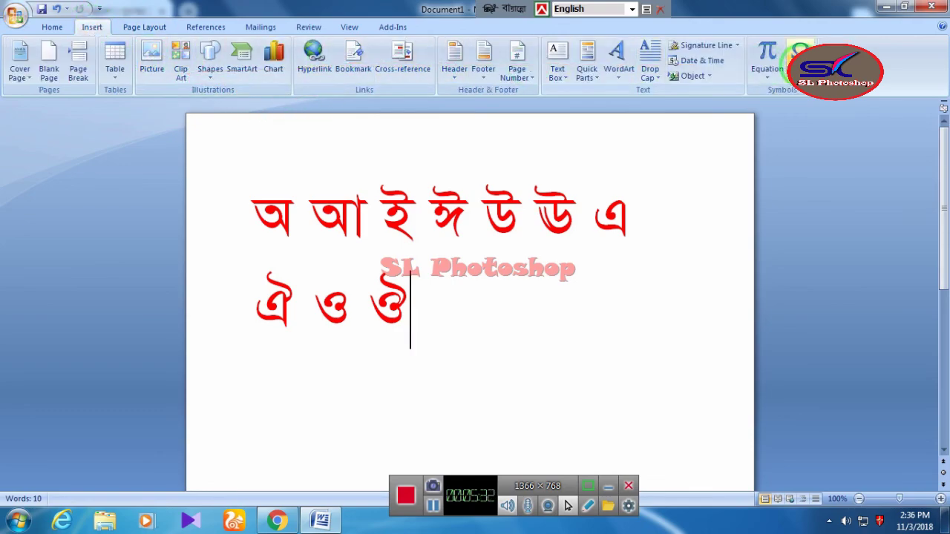
pyautogui.click(167, 29)
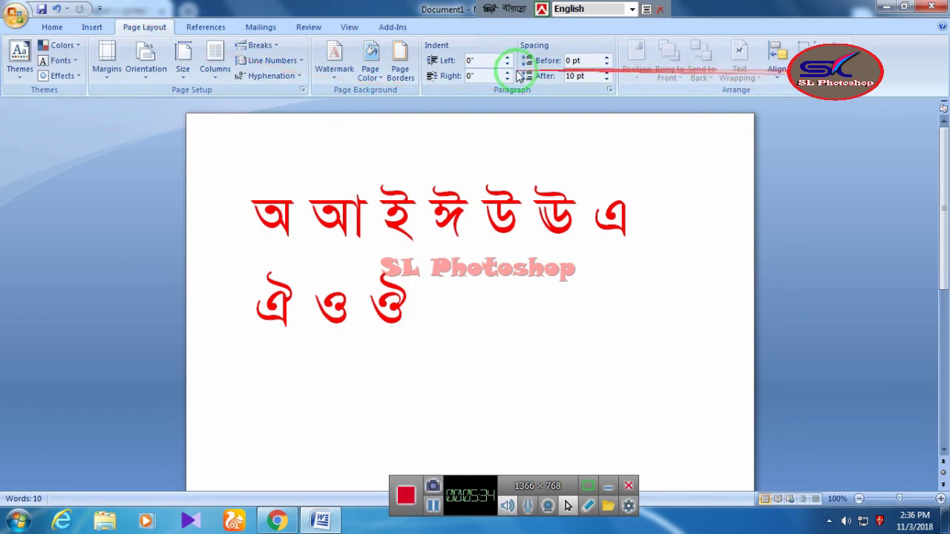
pyautogui.click(204, 27)
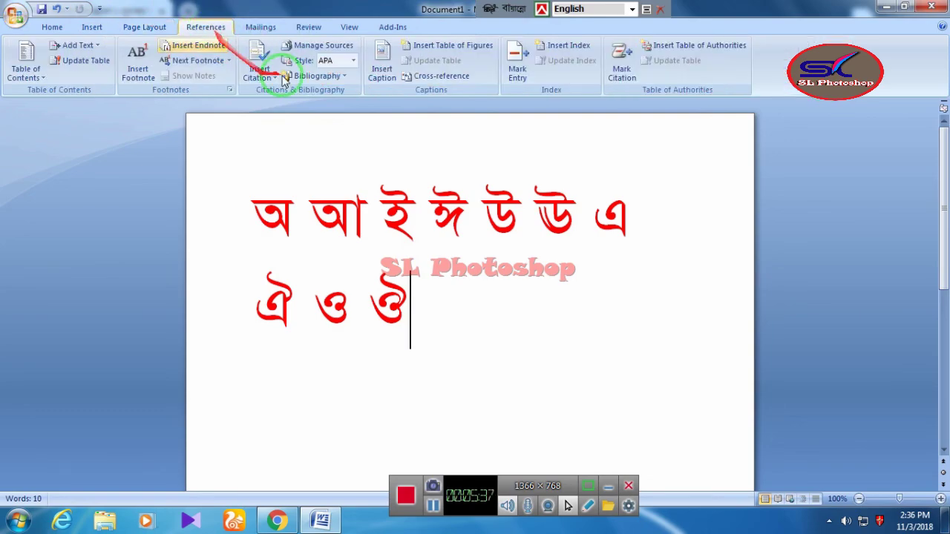
pyautogui.click(258, 27)
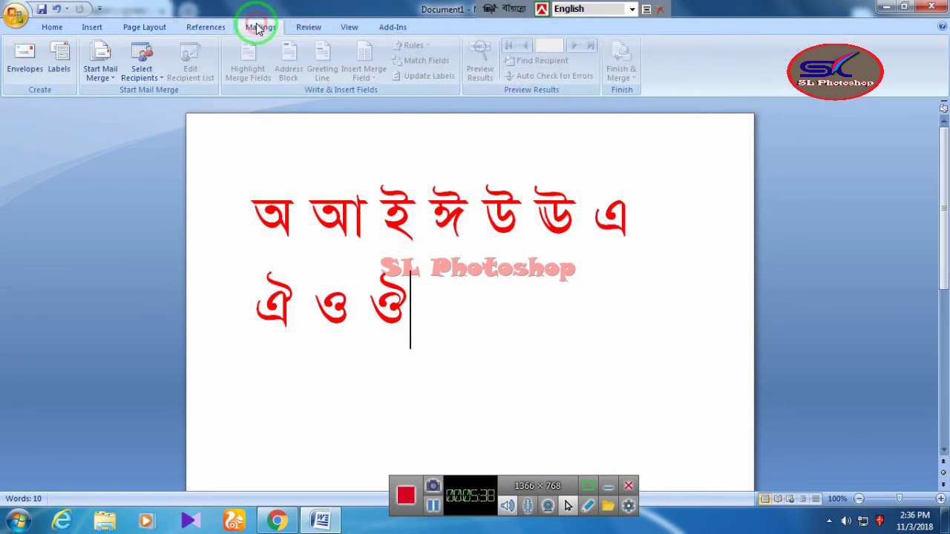
pyautogui.click(308, 27)
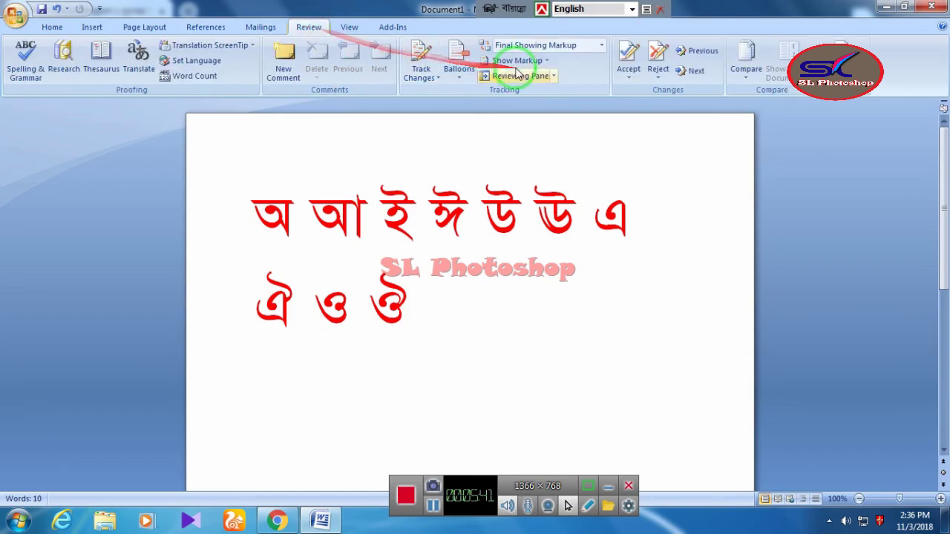
pyautogui.click(350, 27)
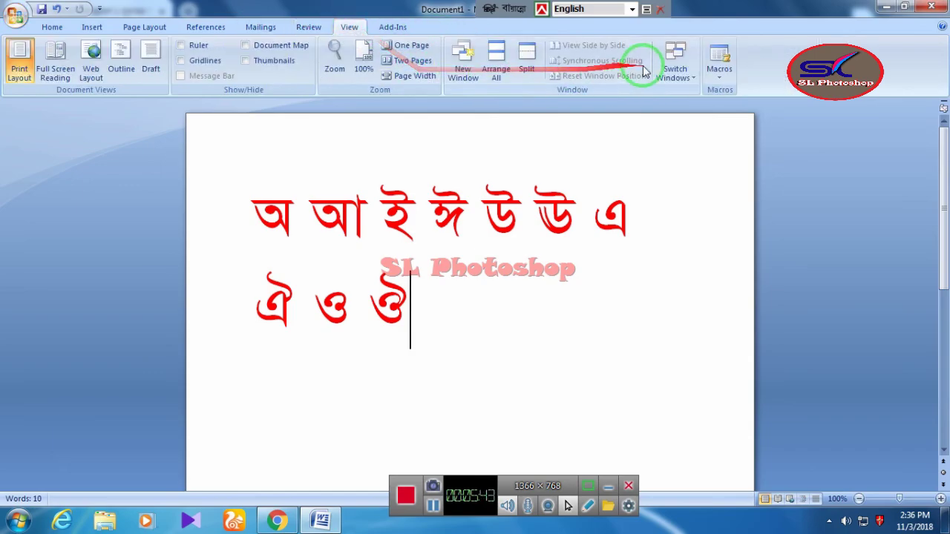
pyautogui.click(393, 27)
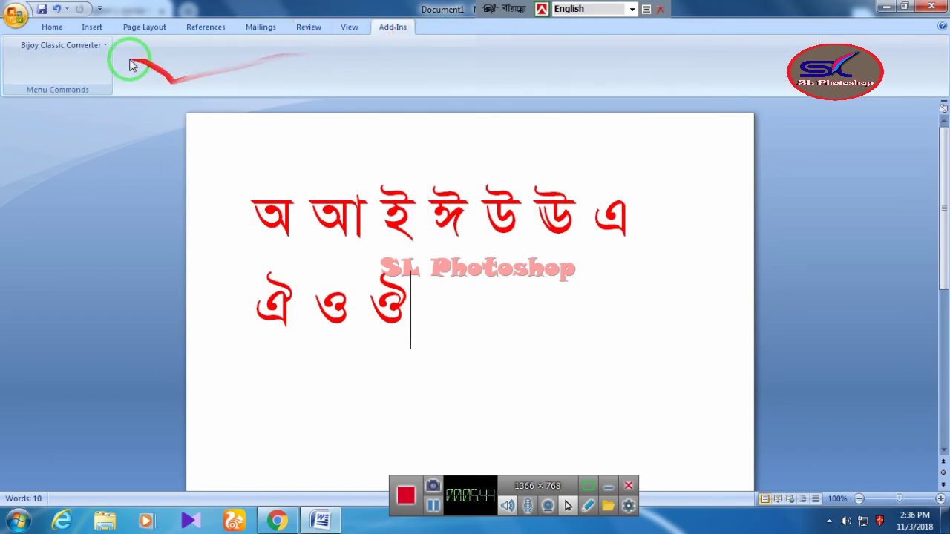
pyautogui.click(49, 27)
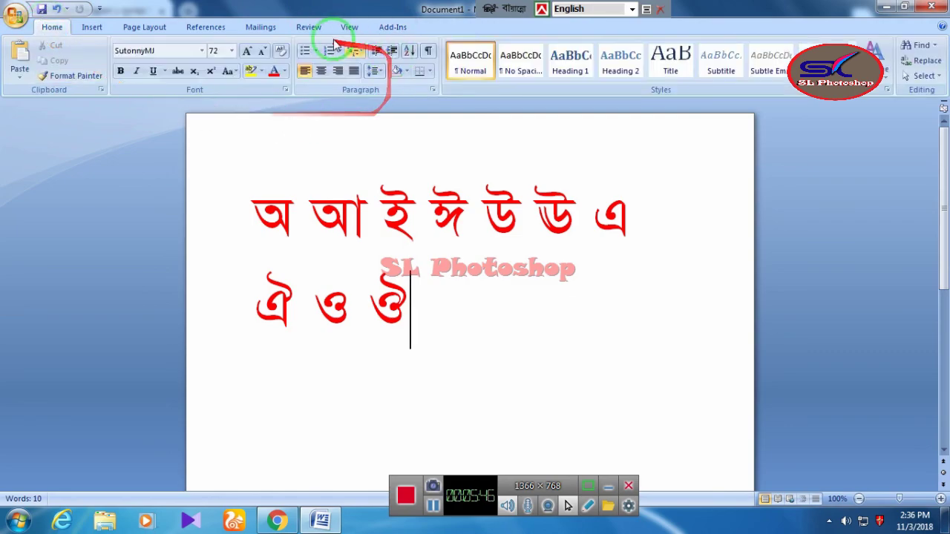